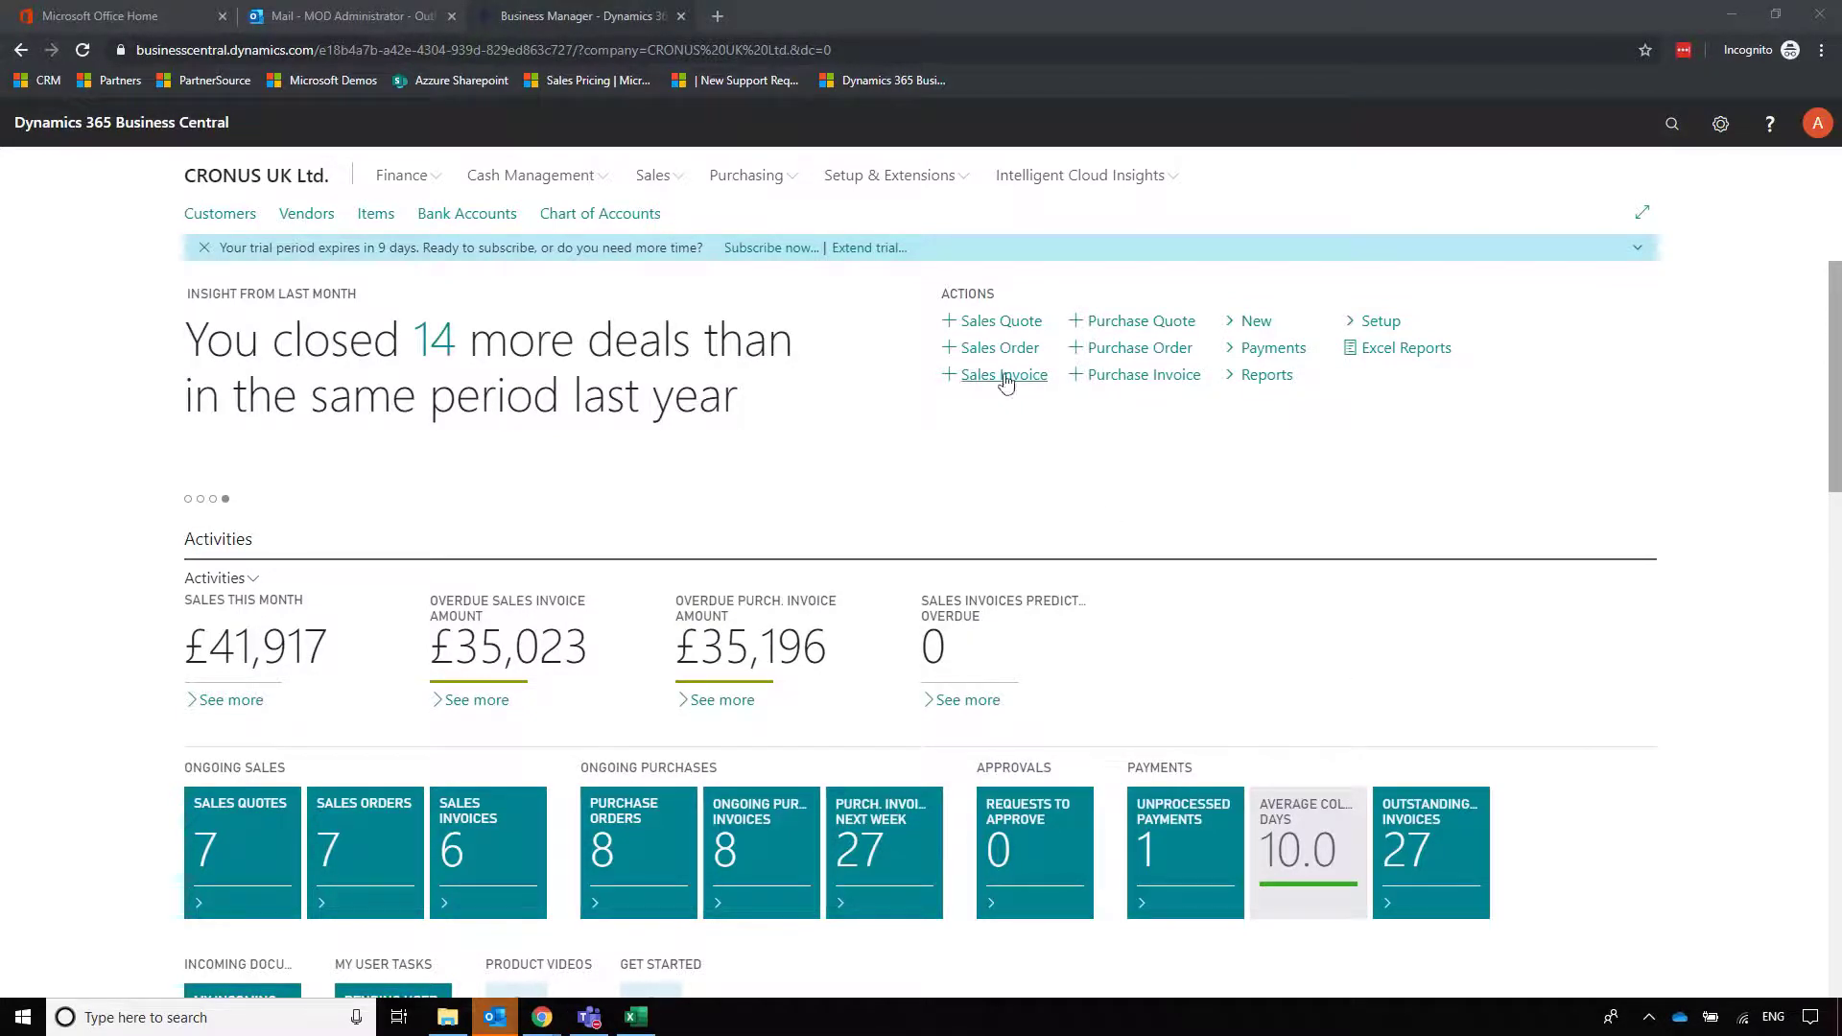
Step: Open the Graphic Design Institute purchase order with the amount of 595.23 from the purchase orders list
click(781, 182)
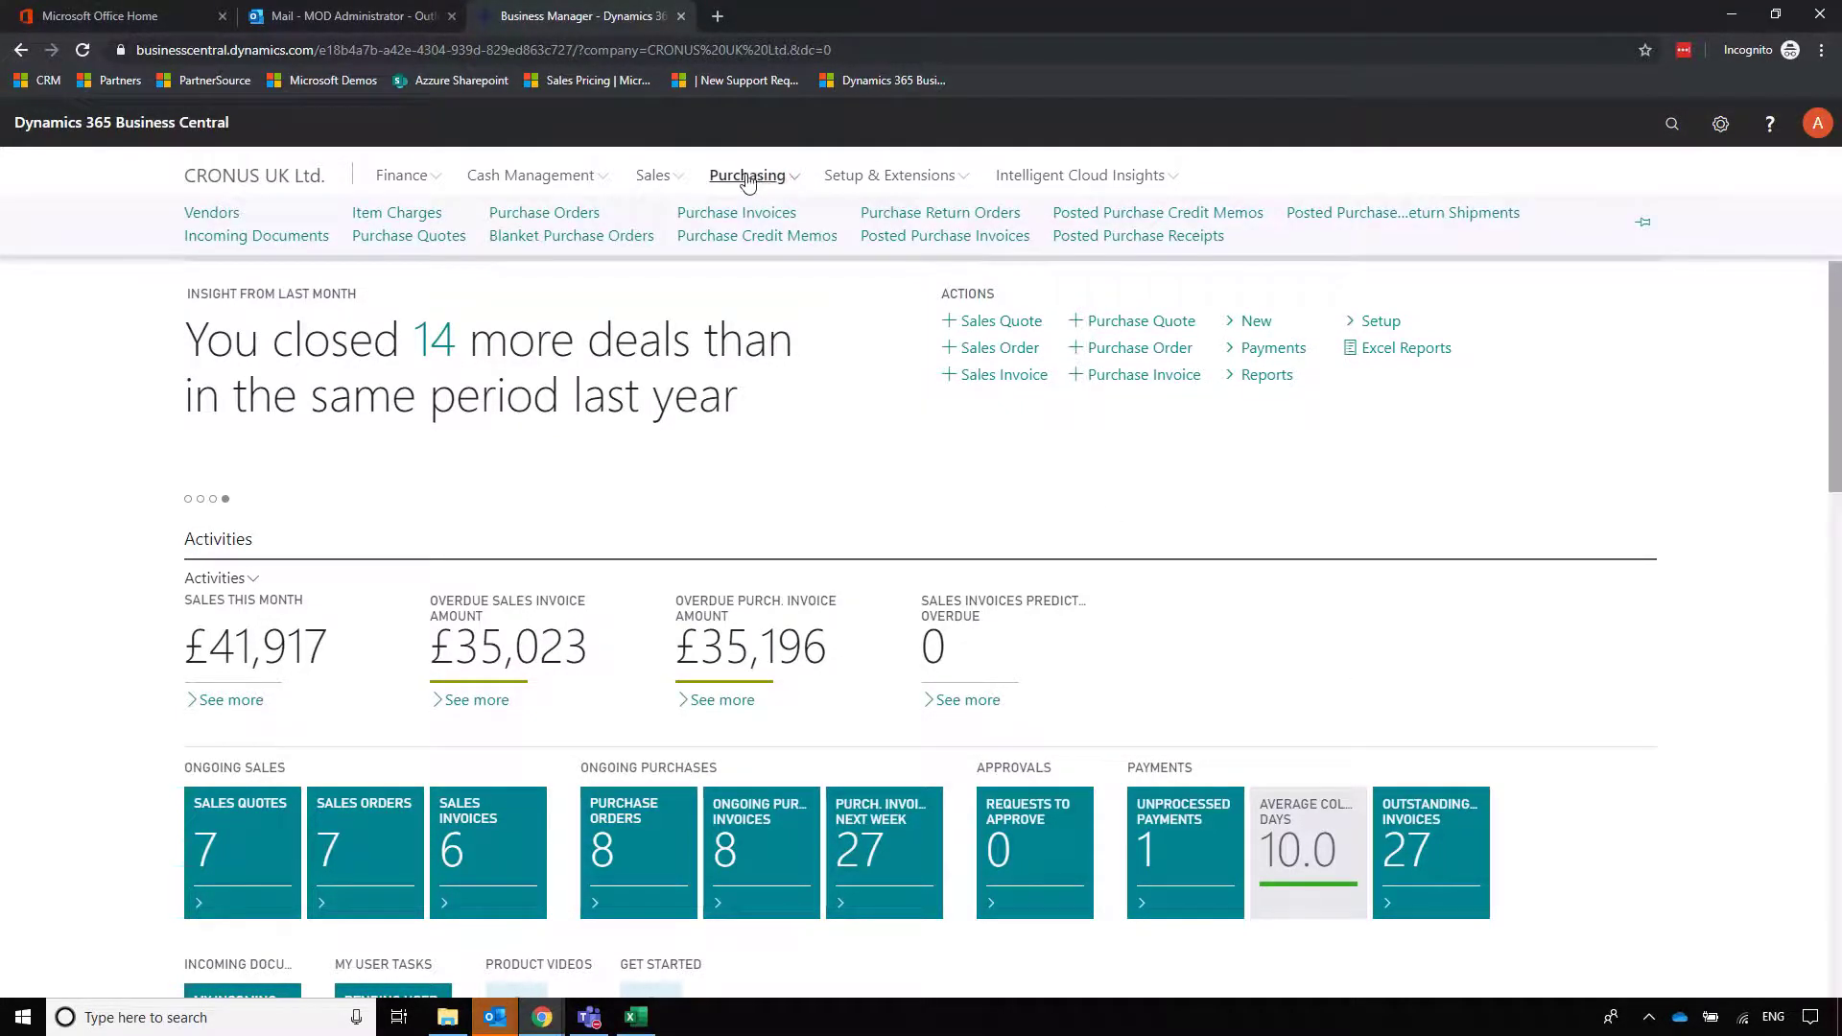
click(580, 217)
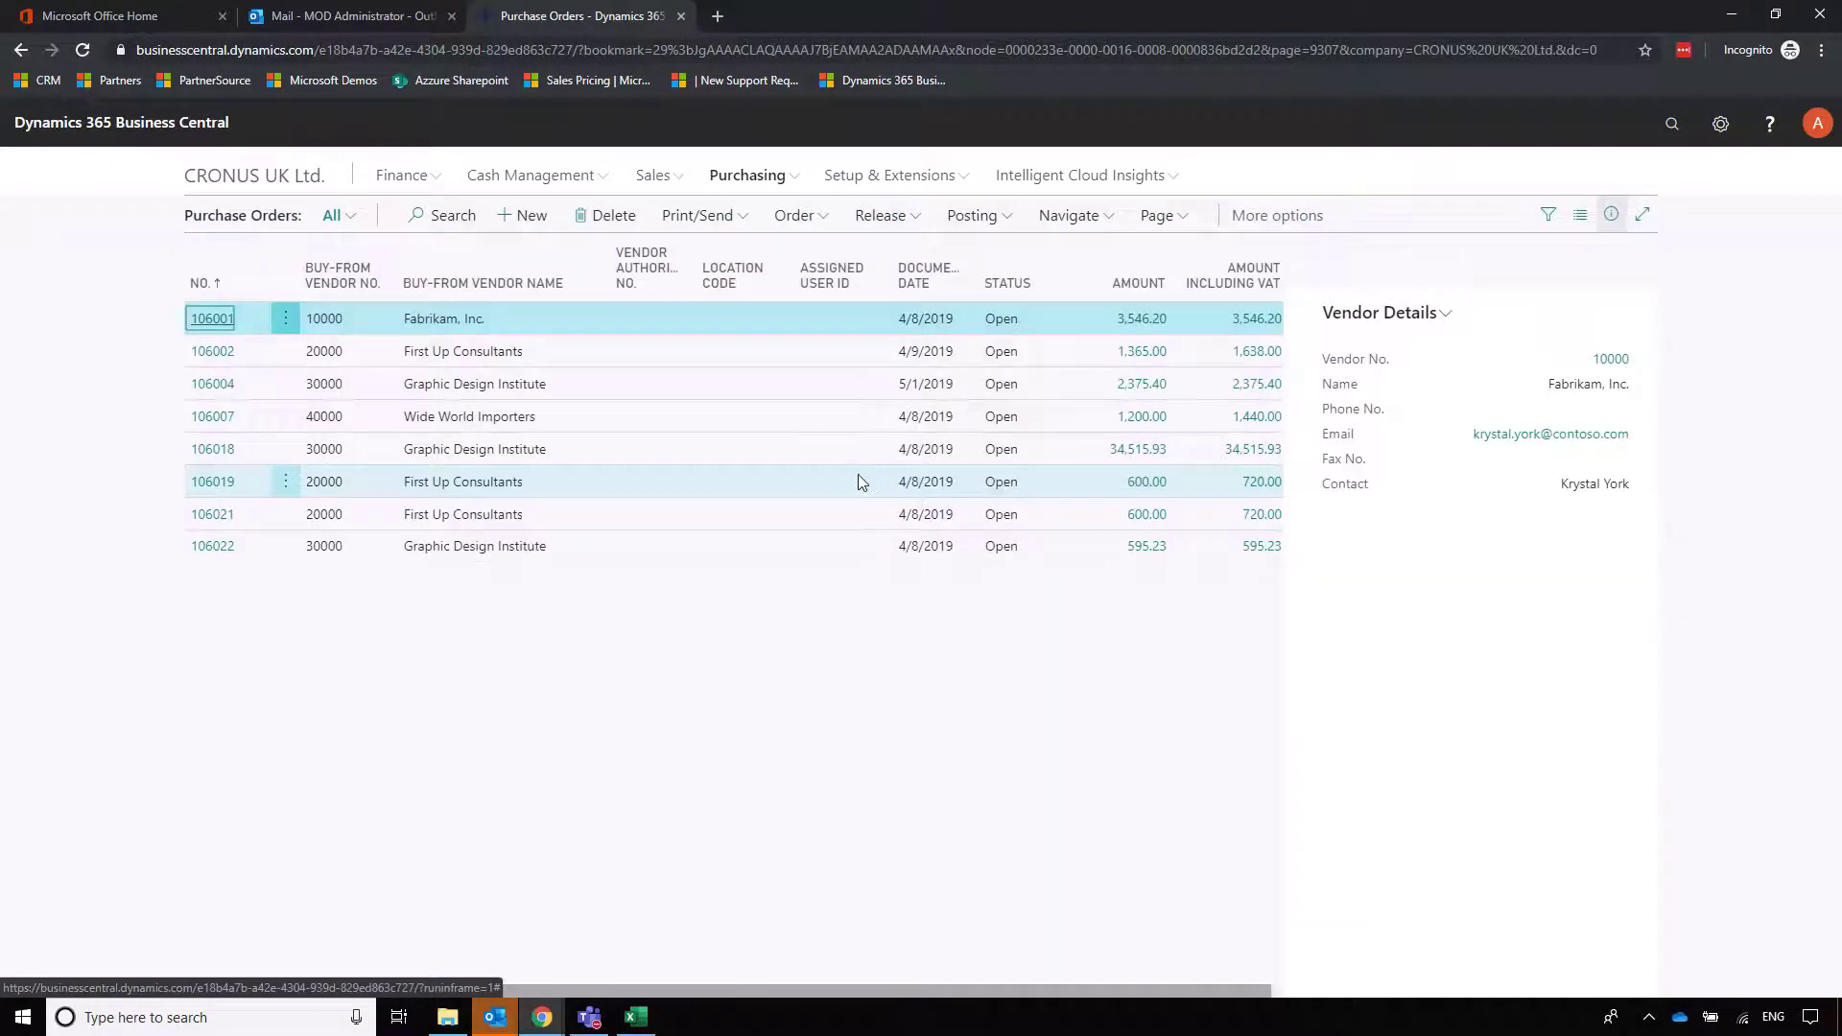
click(192, 546)
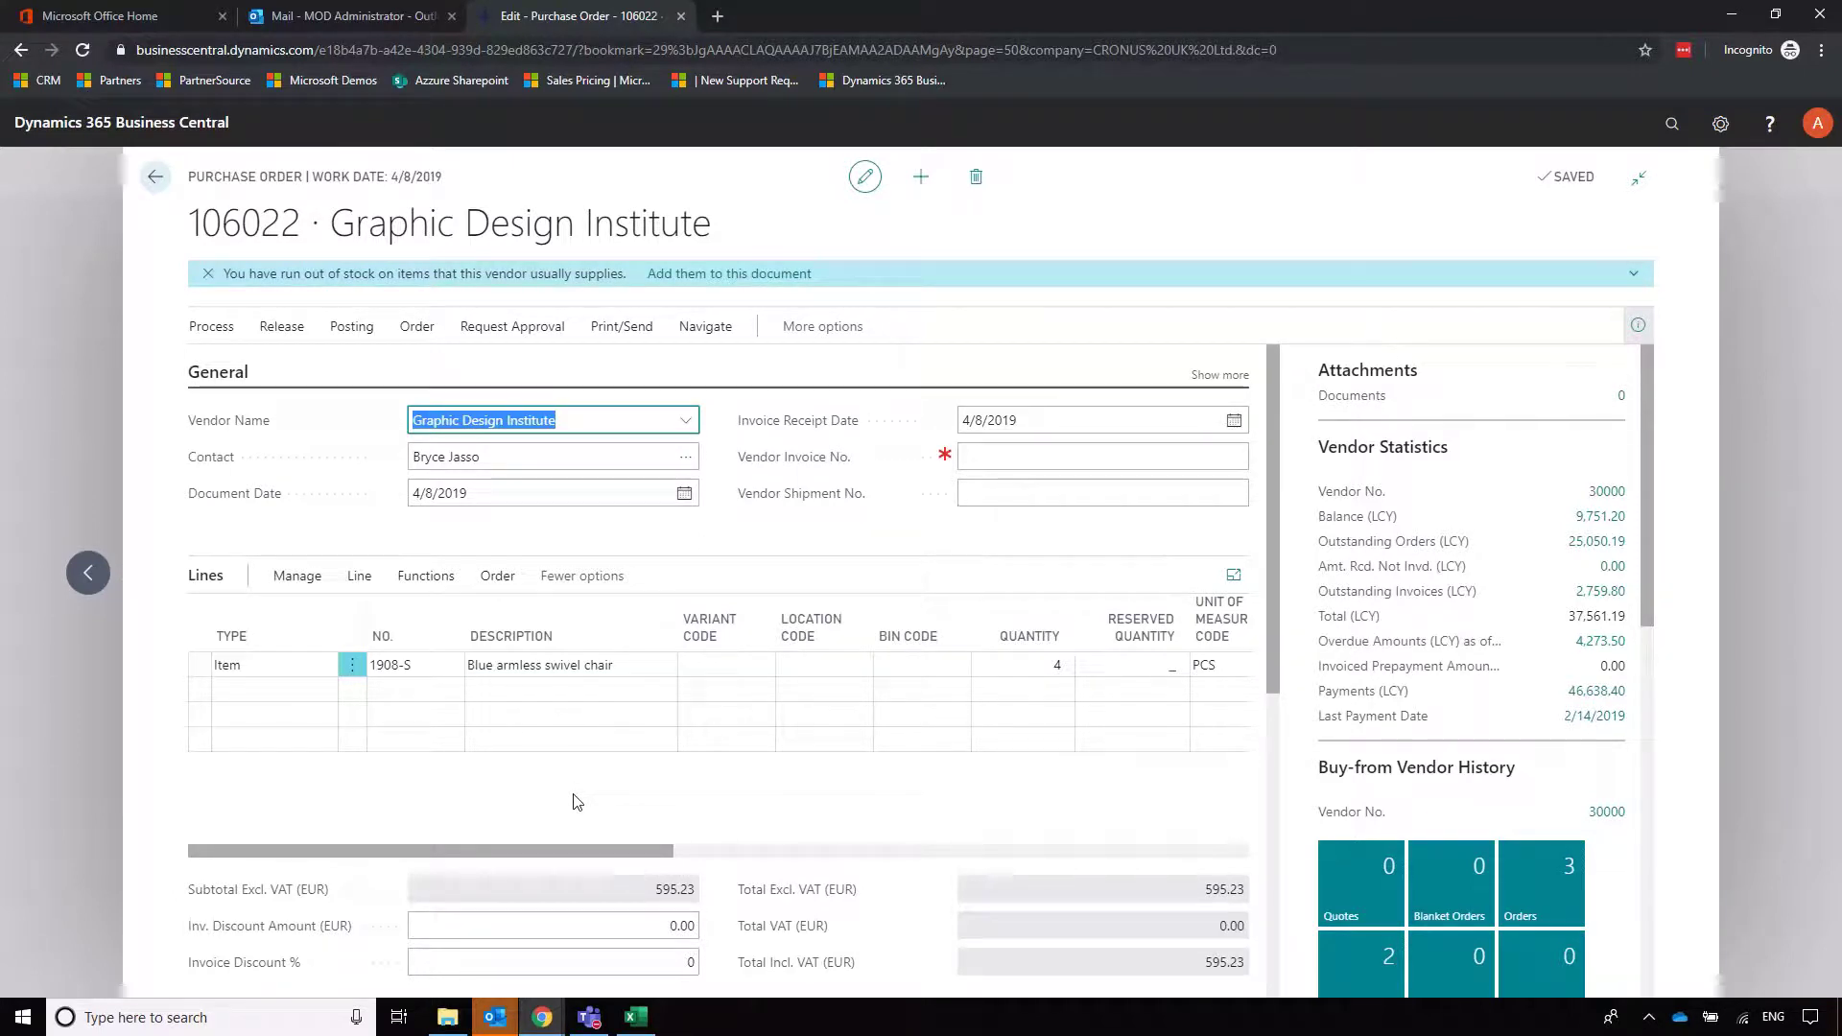
Step: Examine the order's line, totals and invoice details, and the location codes available for the Blue armless swivel chair line
click(626, 853)
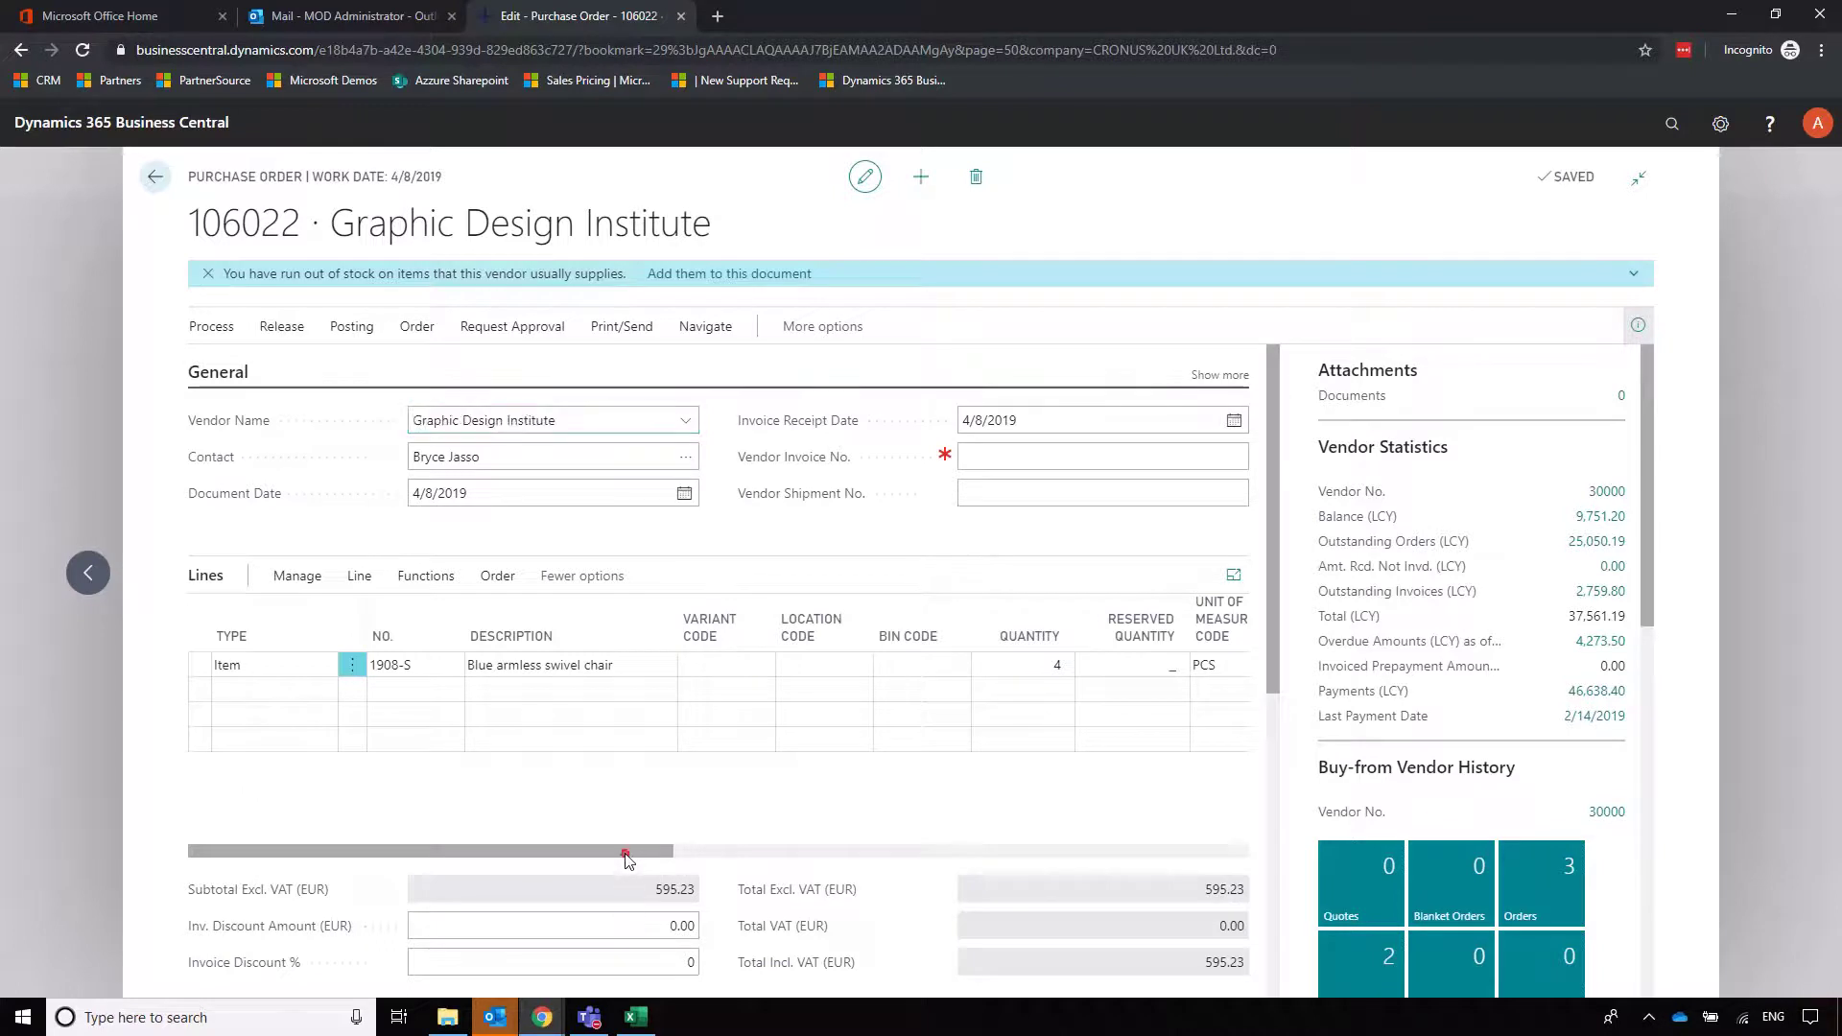
drag(625, 852, 502, 833)
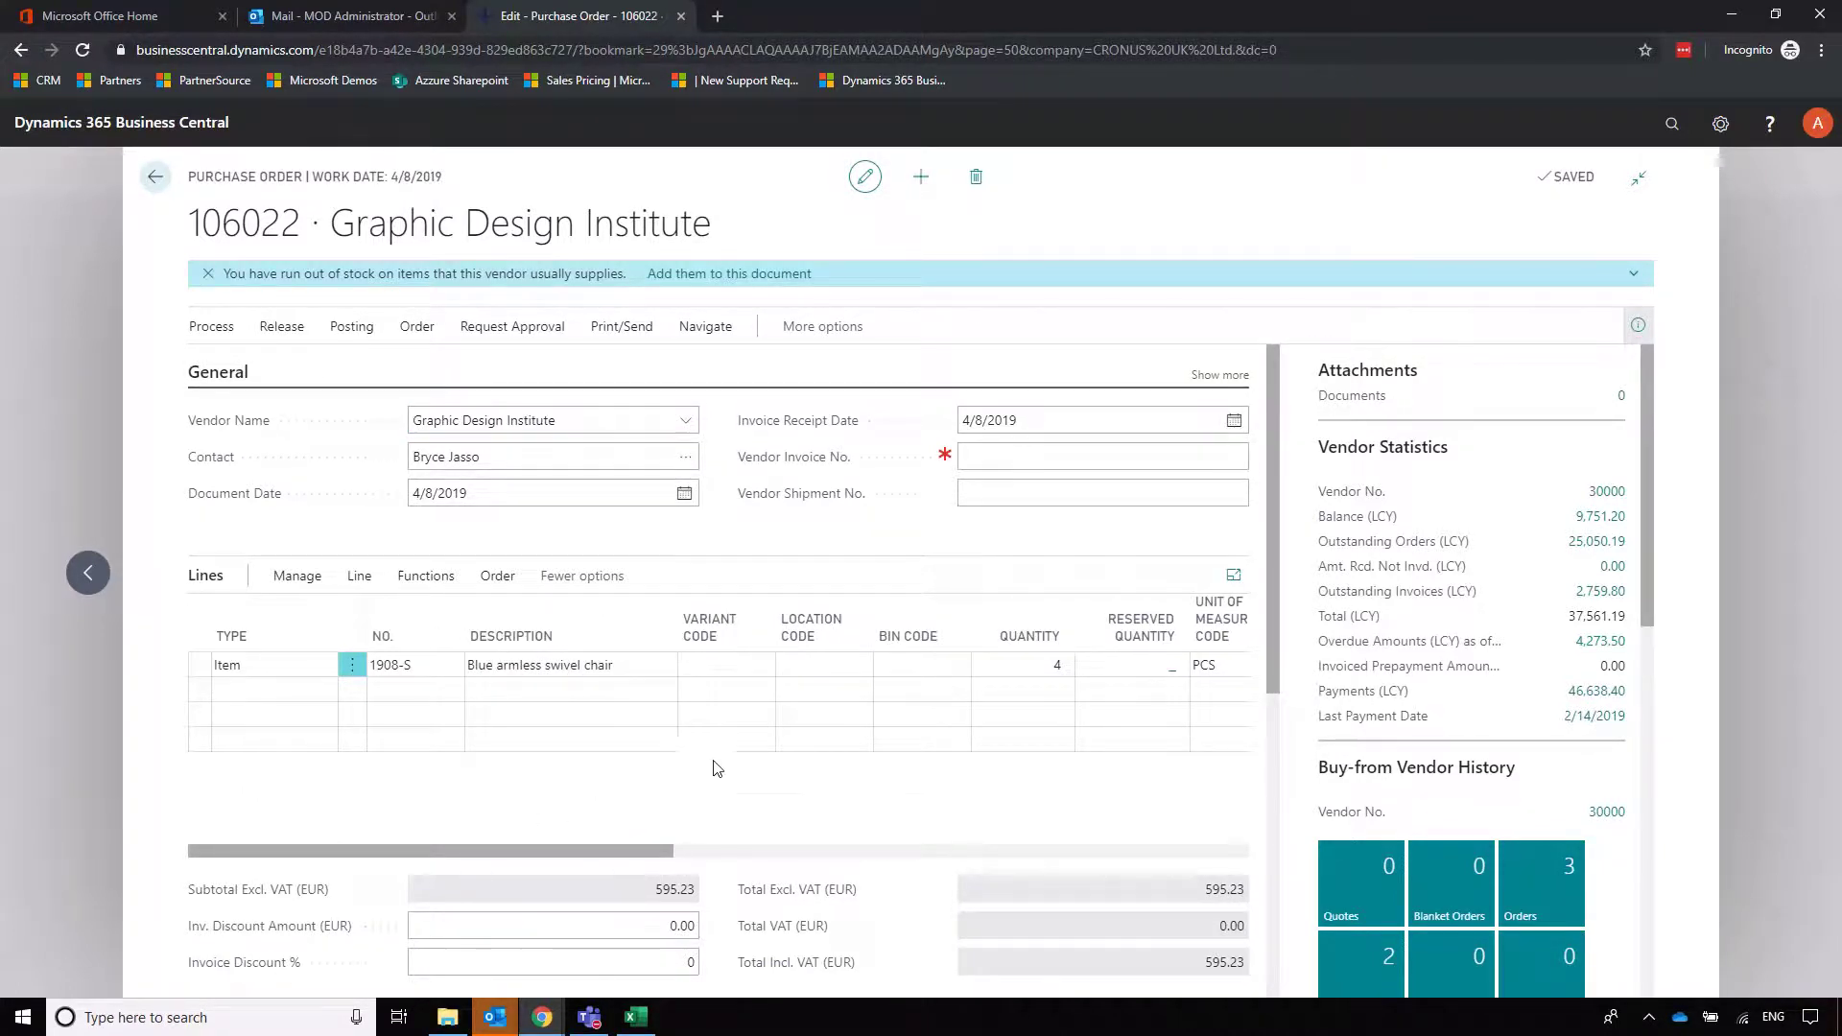
scroll(719, 729, down, 1)
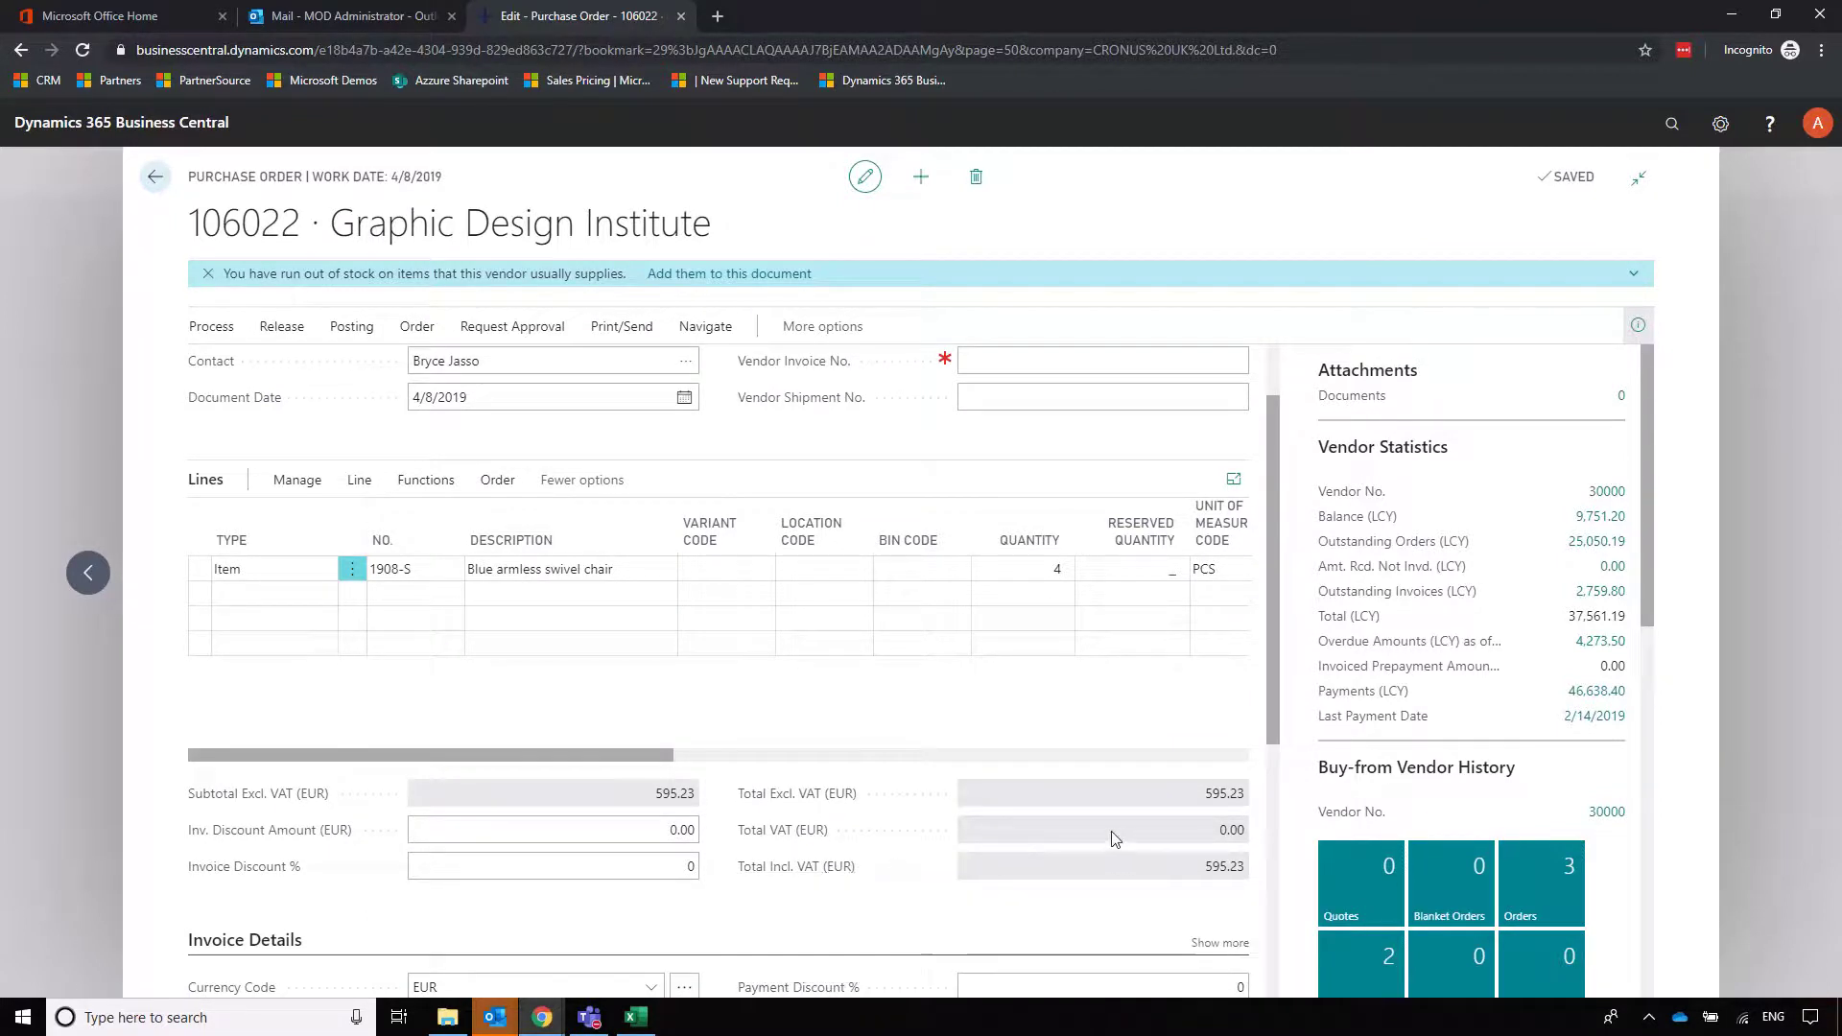
scroll(921, 863, down, 1)
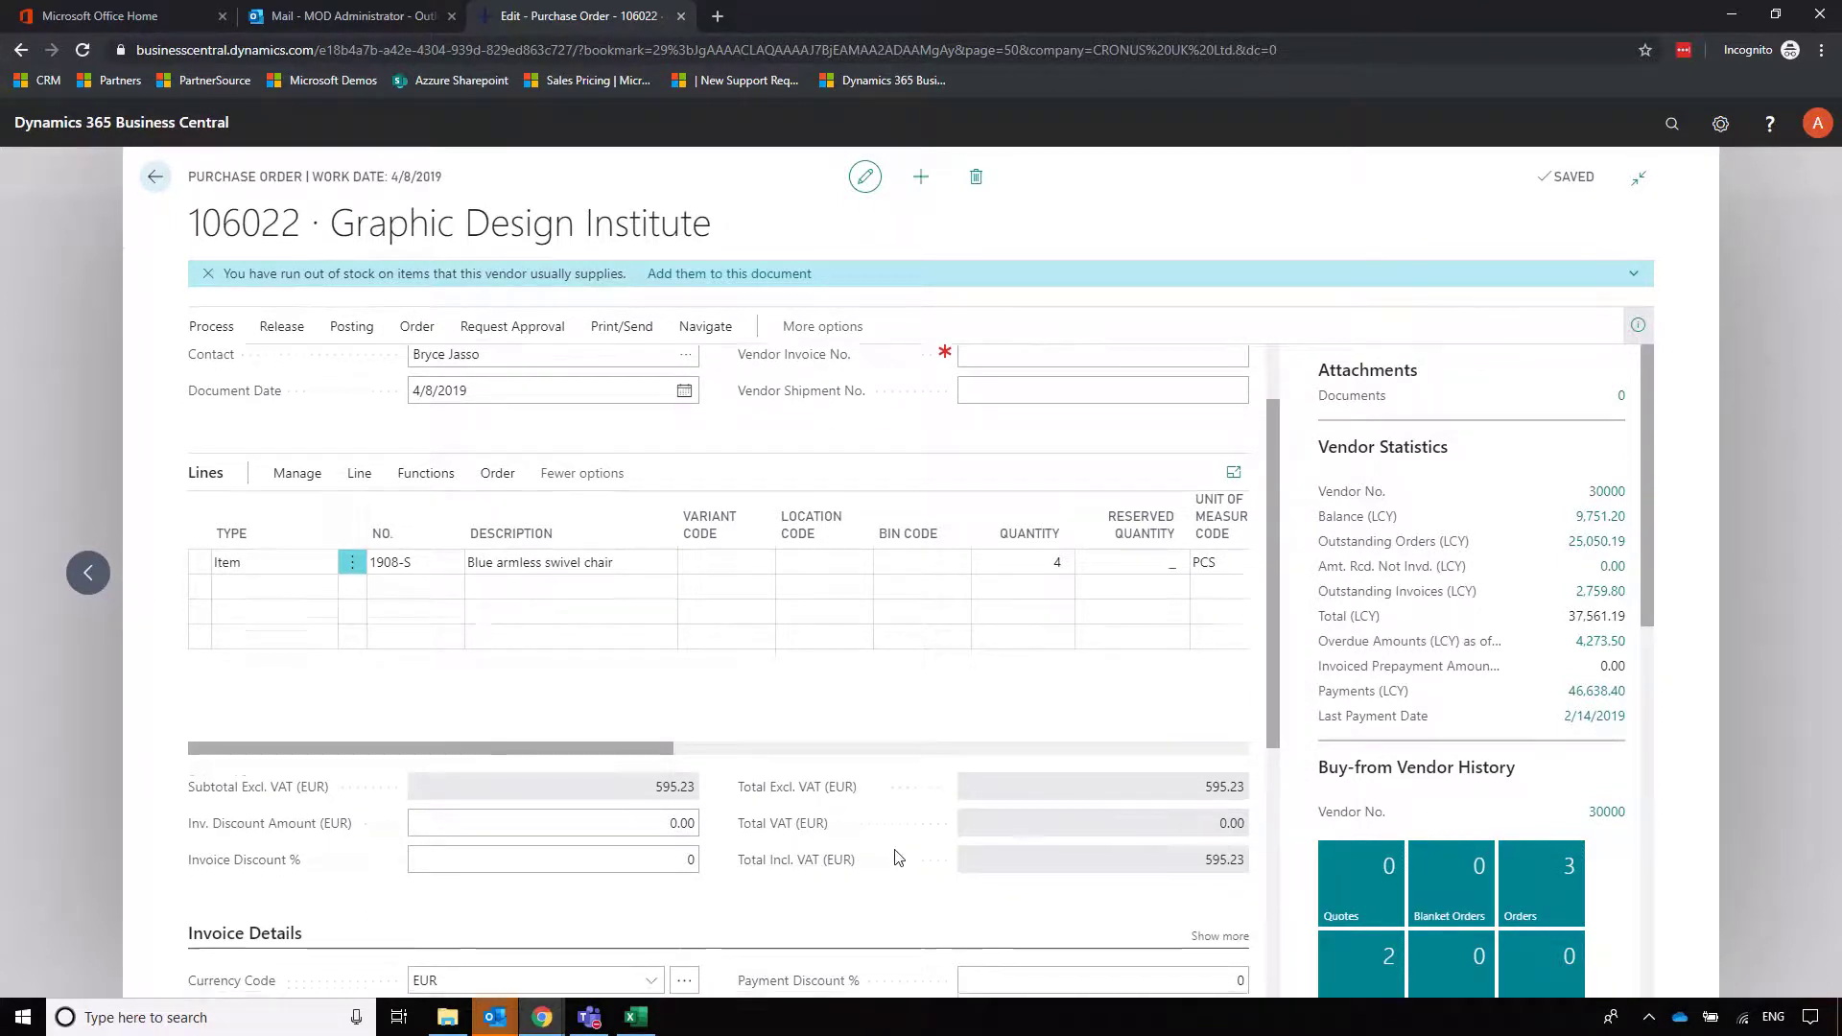
scroll(898, 856, down, 4)
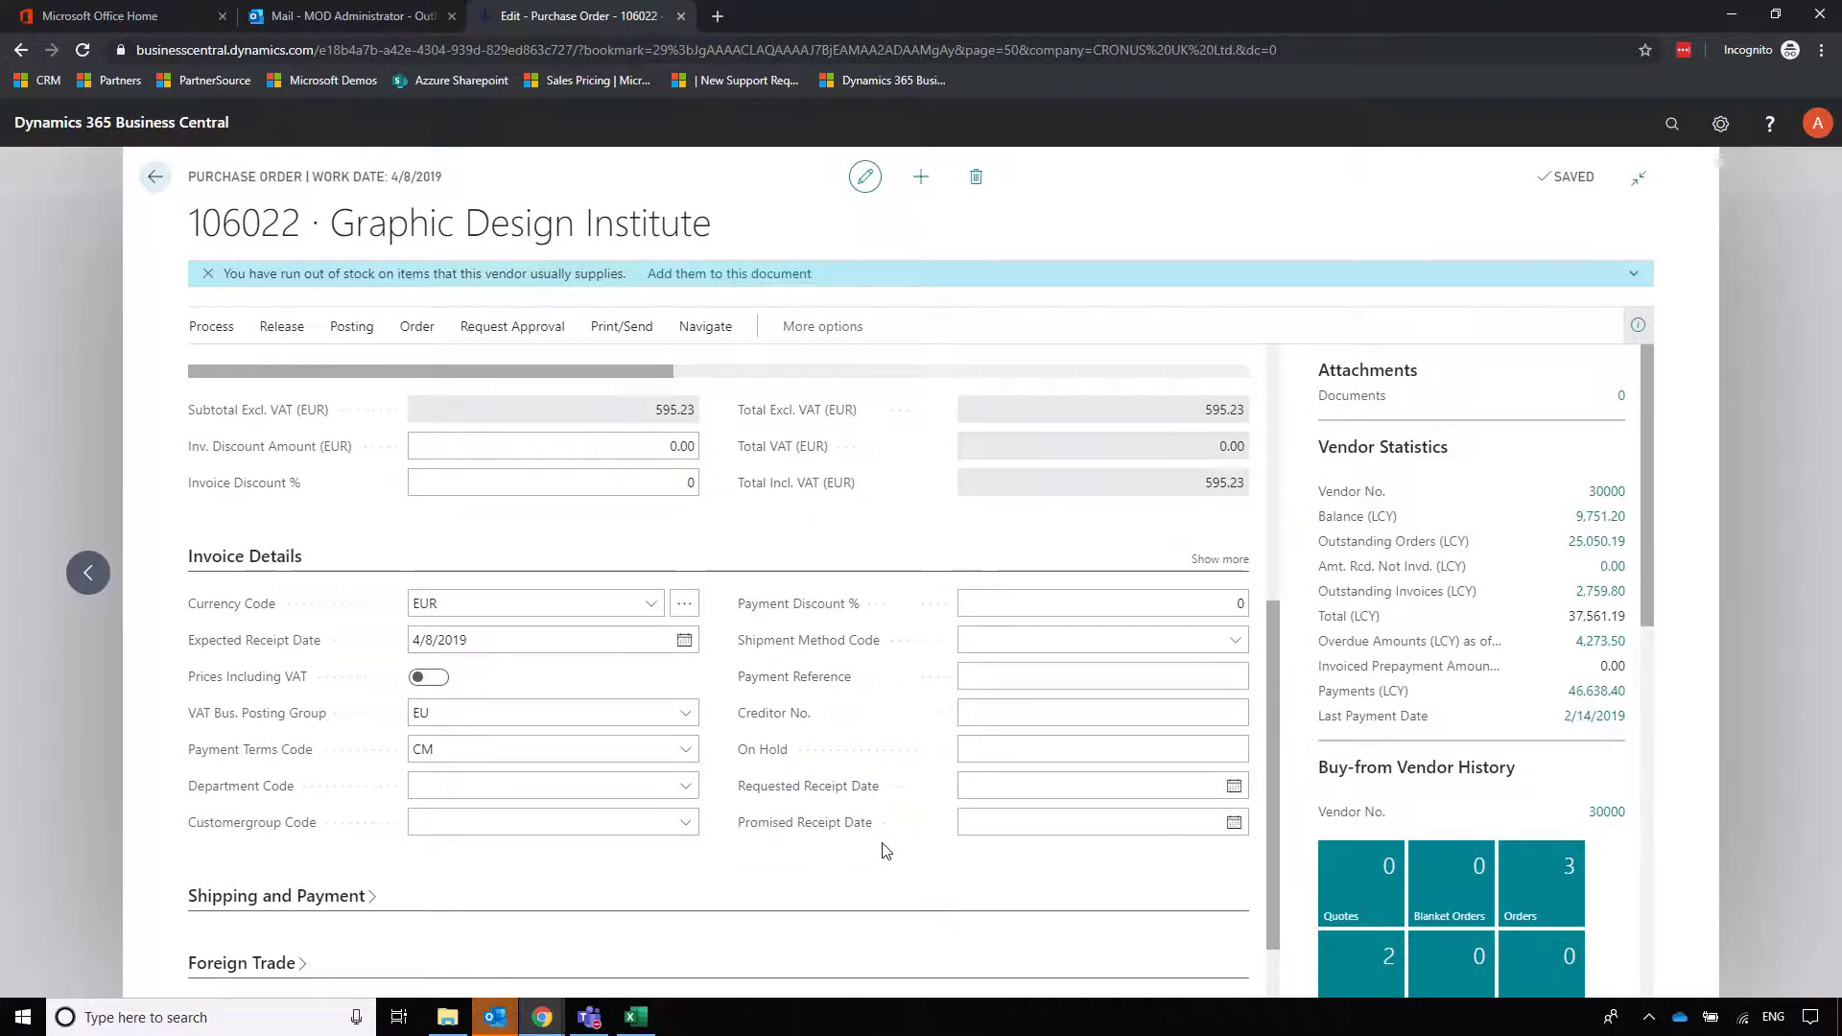
scroll(885, 850, up, 5)
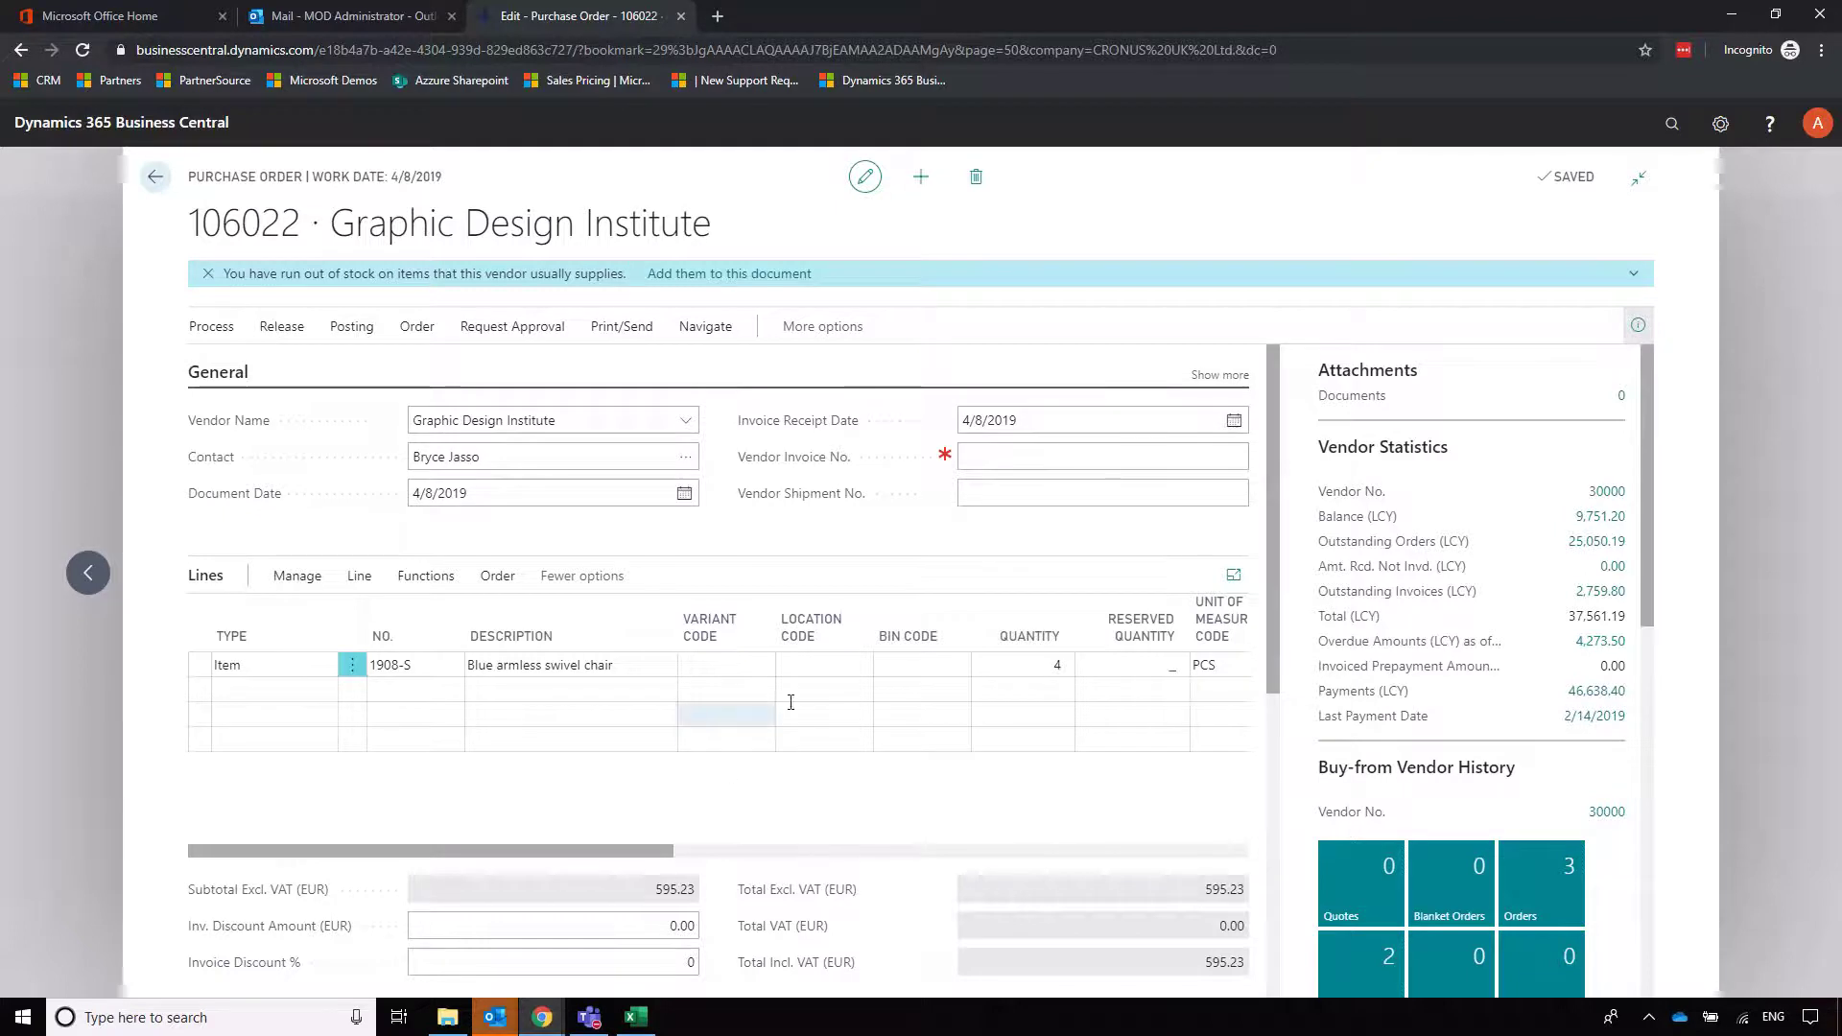
click(833, 629)
key(Escape)
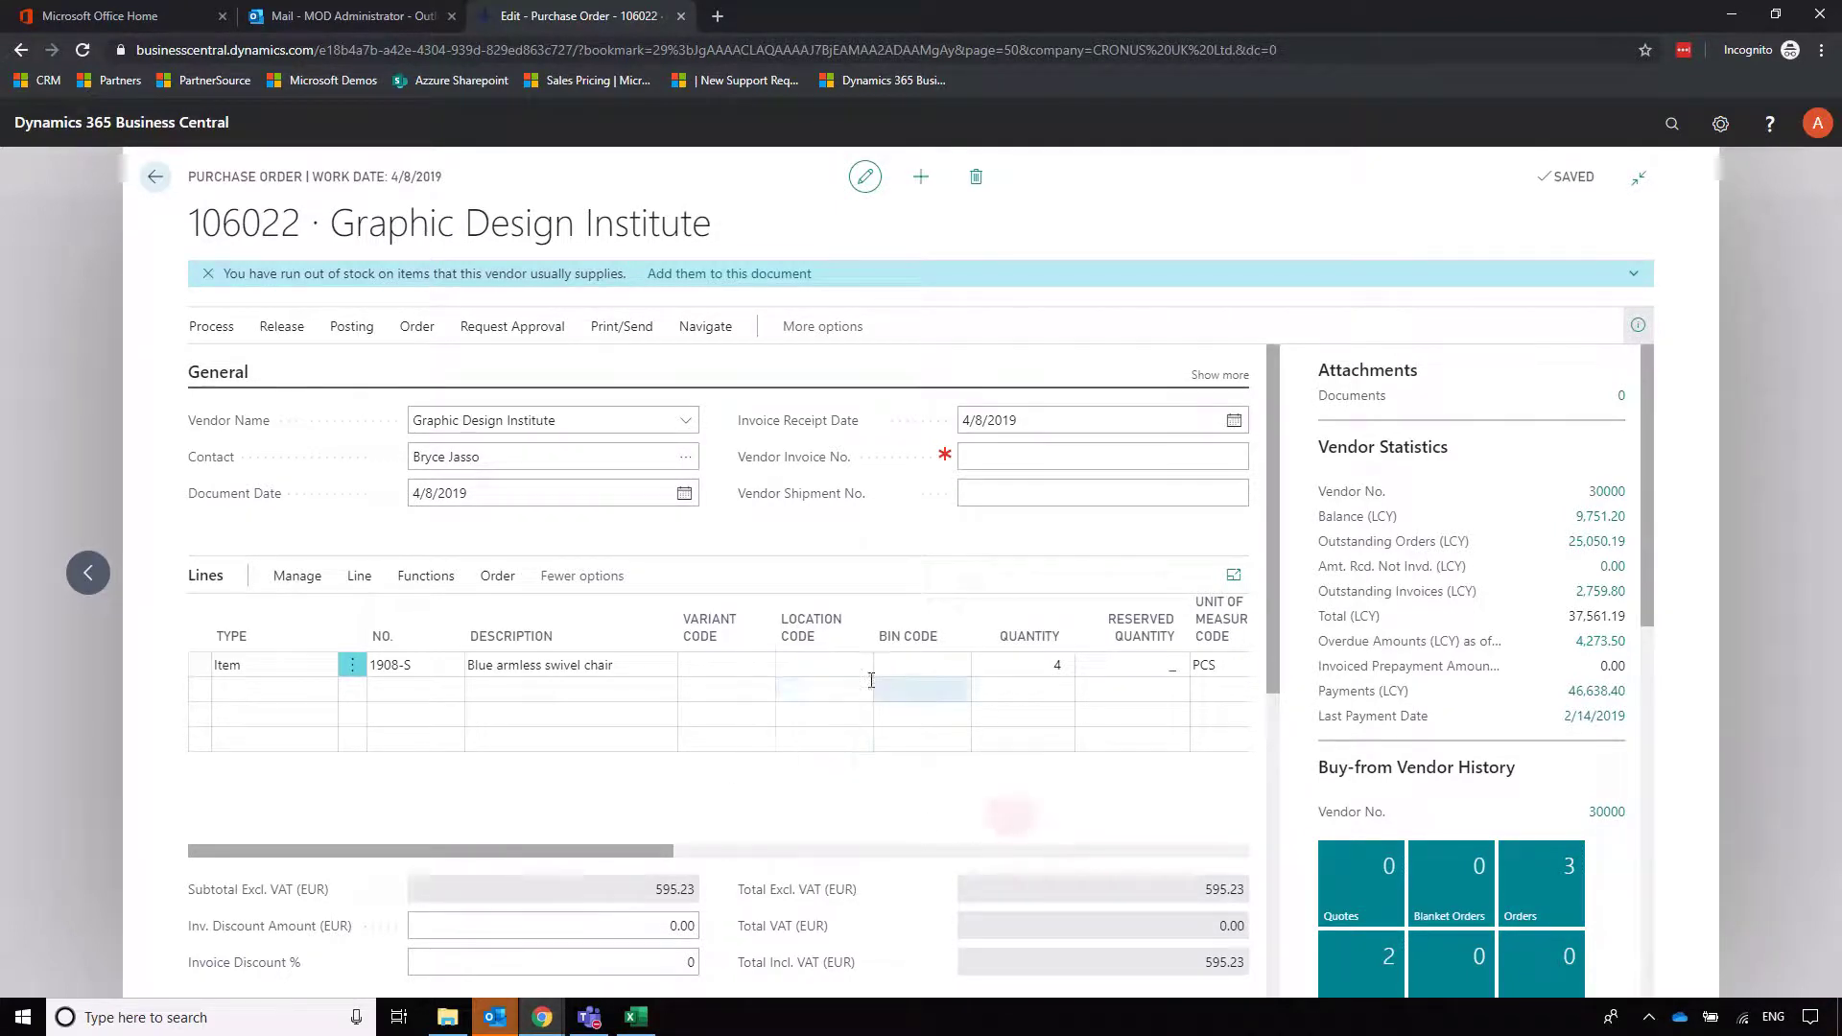
click(843, 664)
click(861, 667)
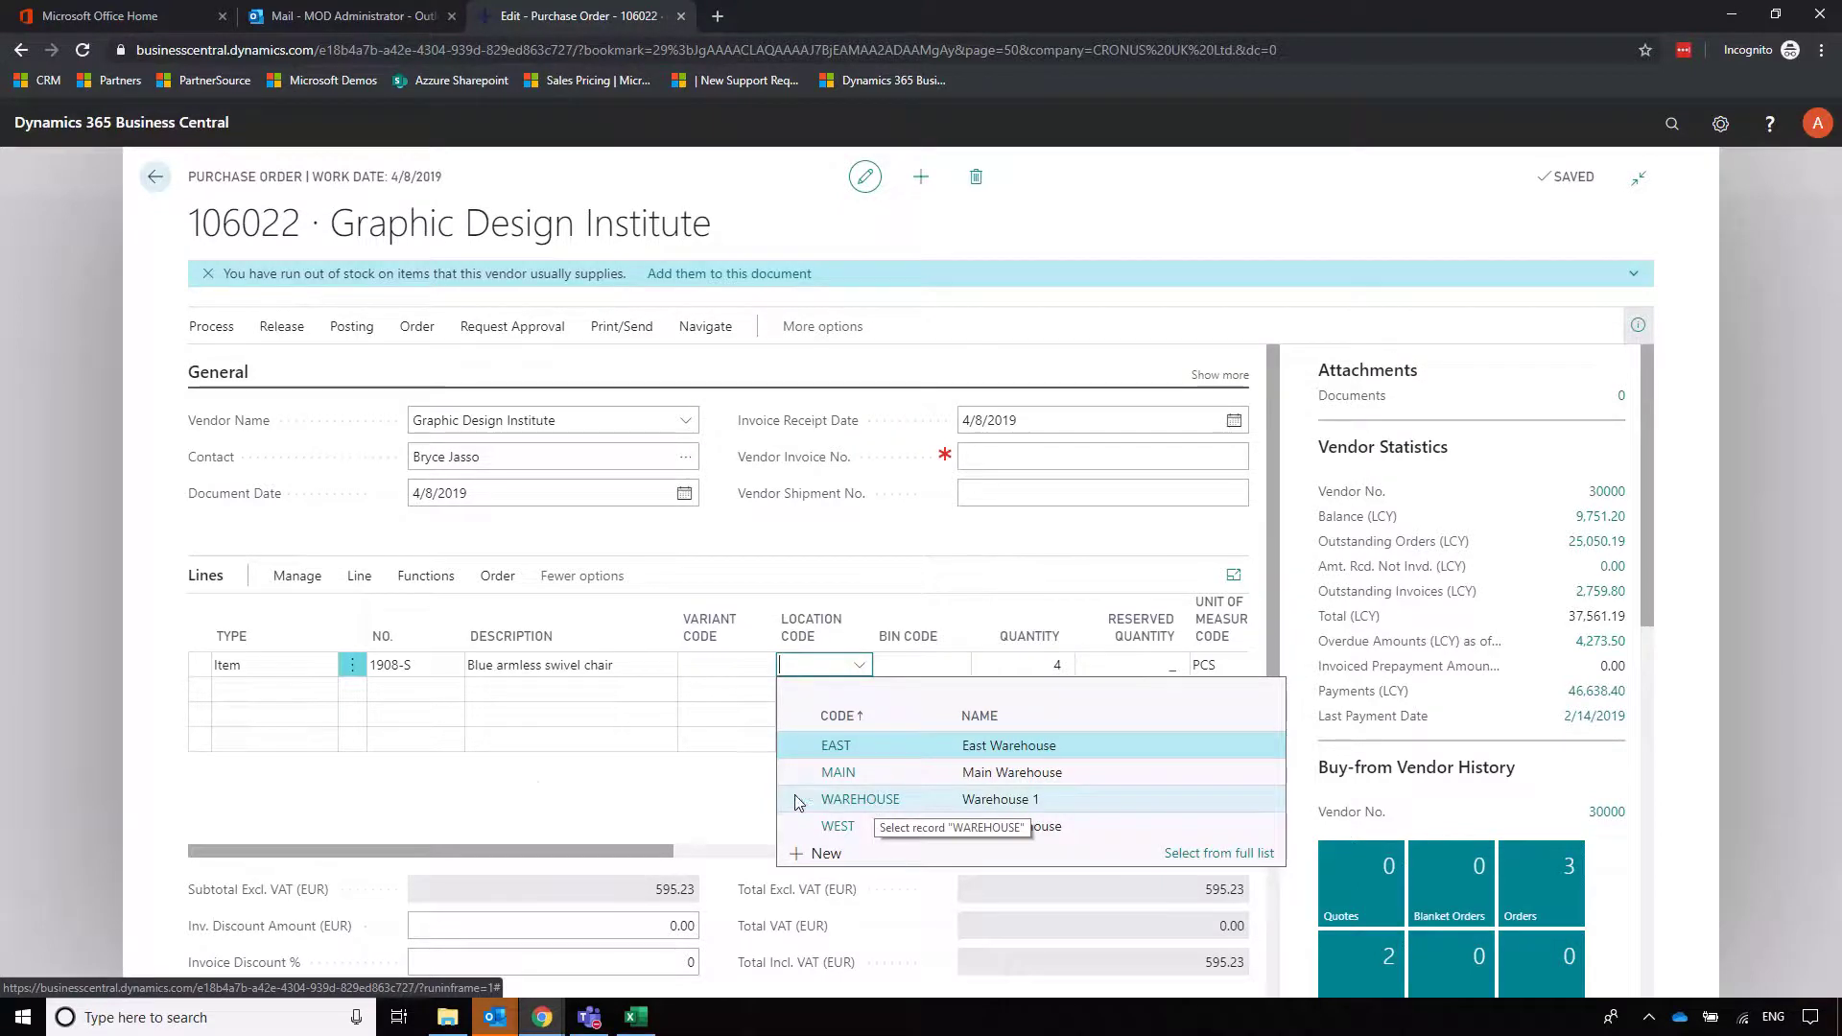
click(614, 786)
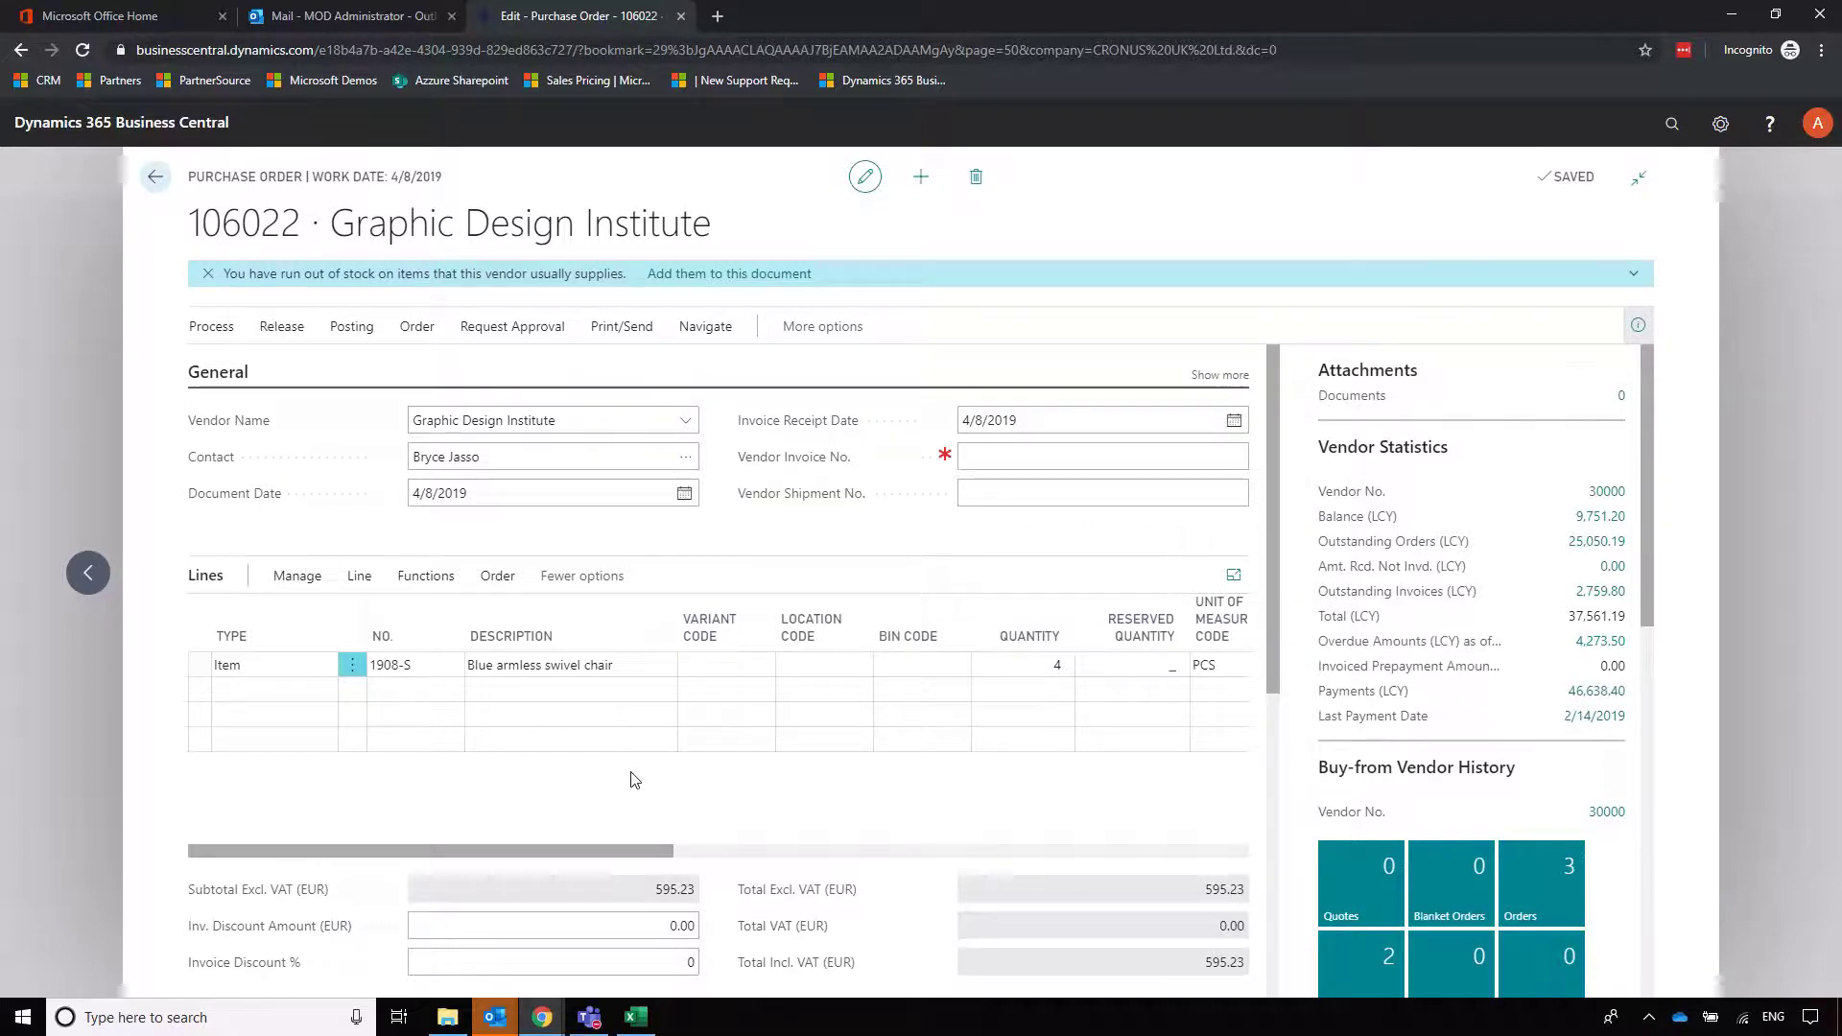
Step: View the posting options for the purchase order without posting it
click(350, 326)
click(231, 362)
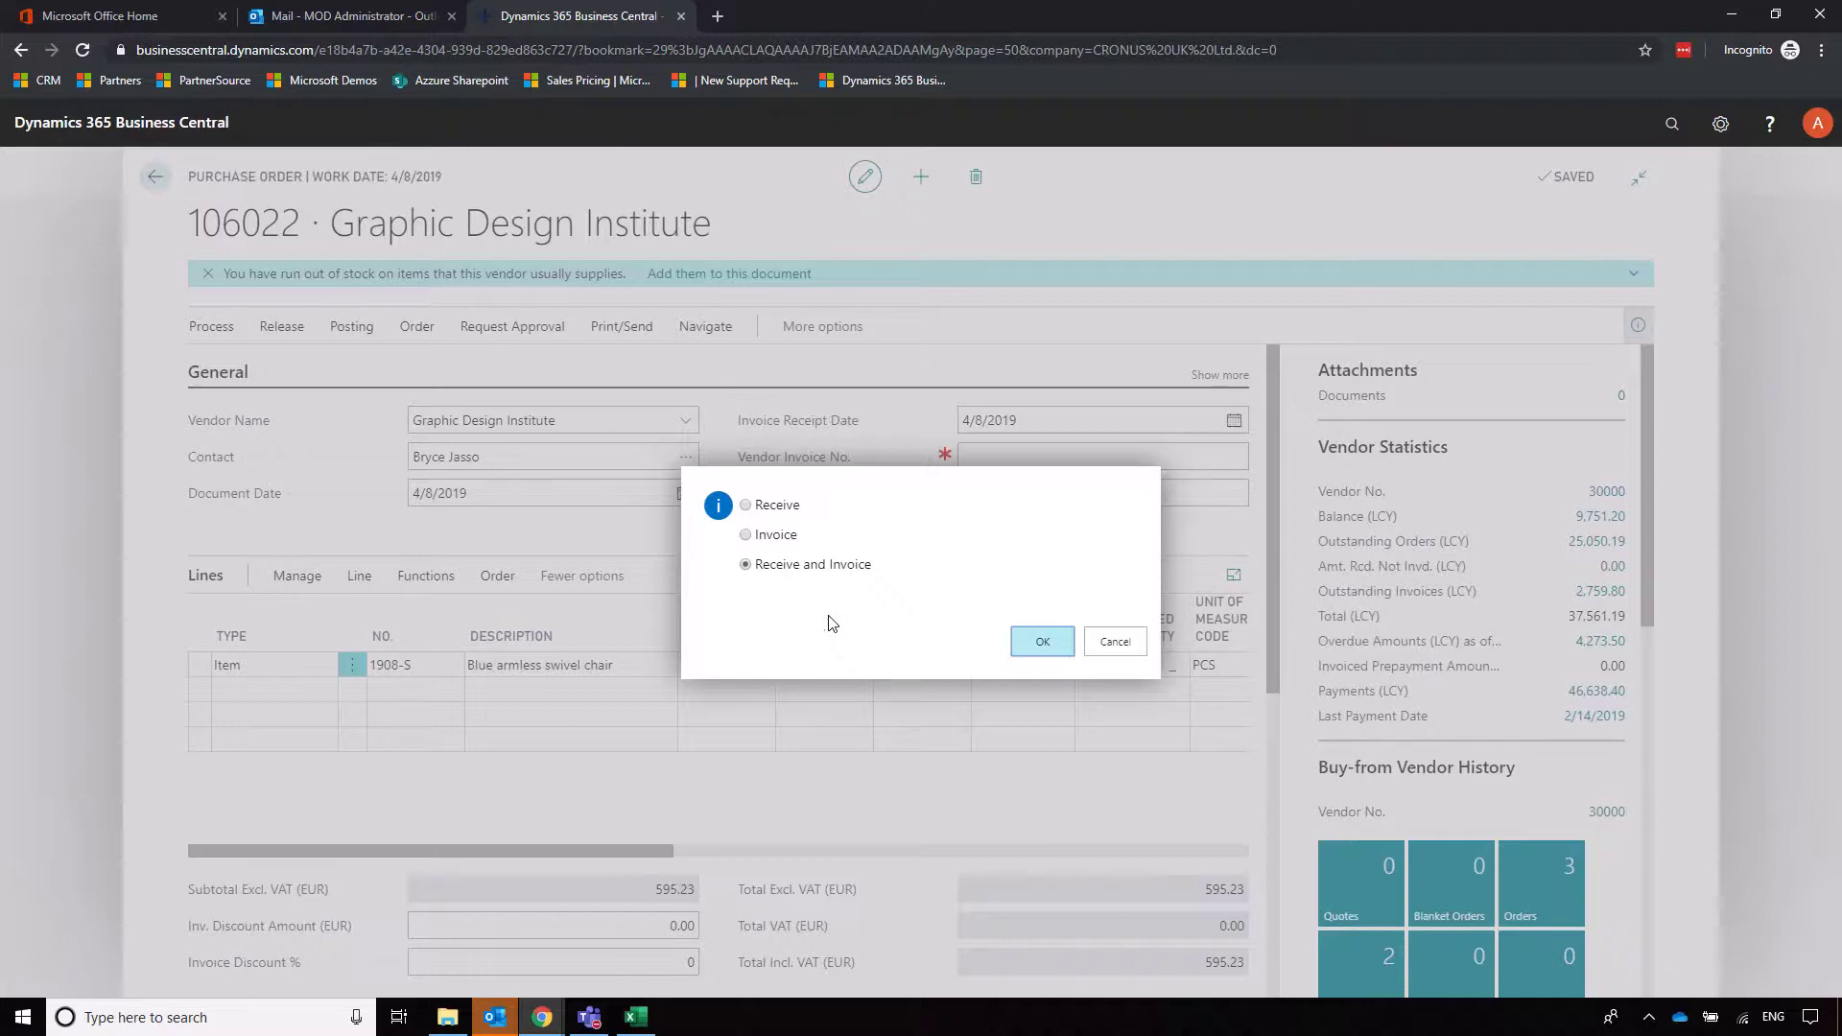
click(1129, 650)
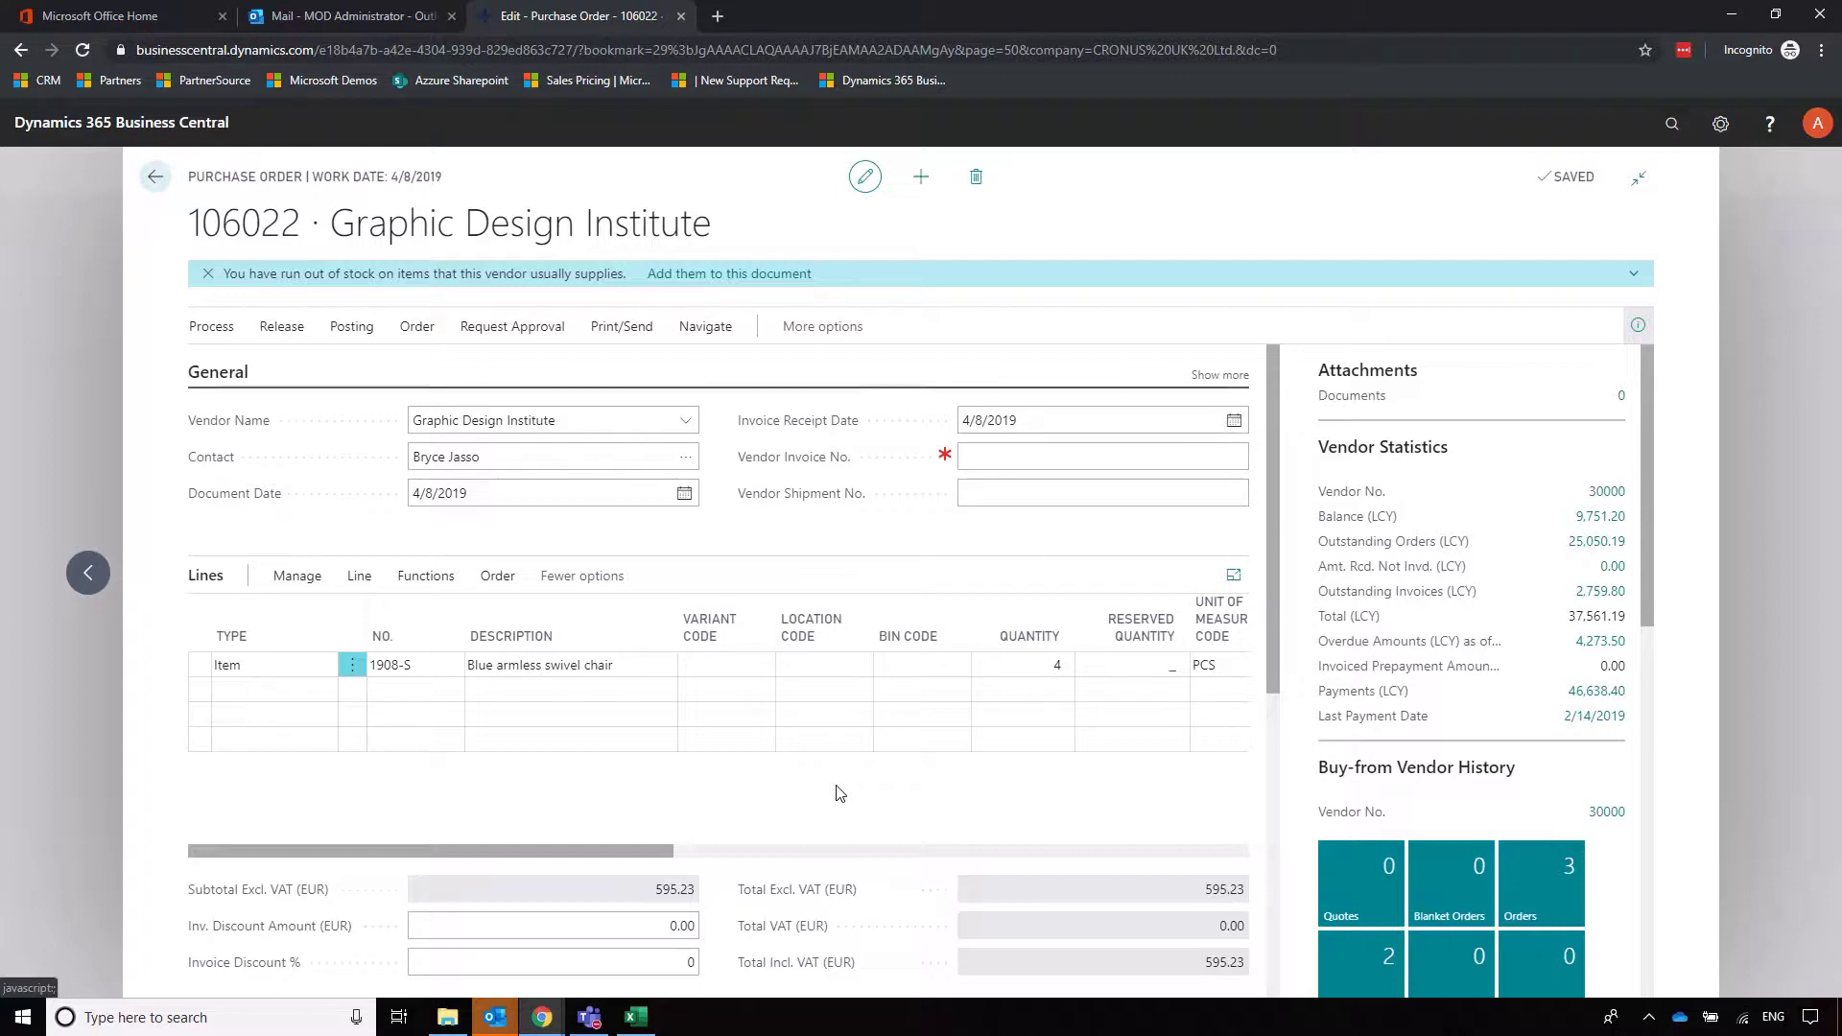
Step: Bring up the Create Inventory Put-away/Pick options for the order, enable Create Invt. Put-Away, and leave without creating the document
click(213, 326)
click(479, 364)
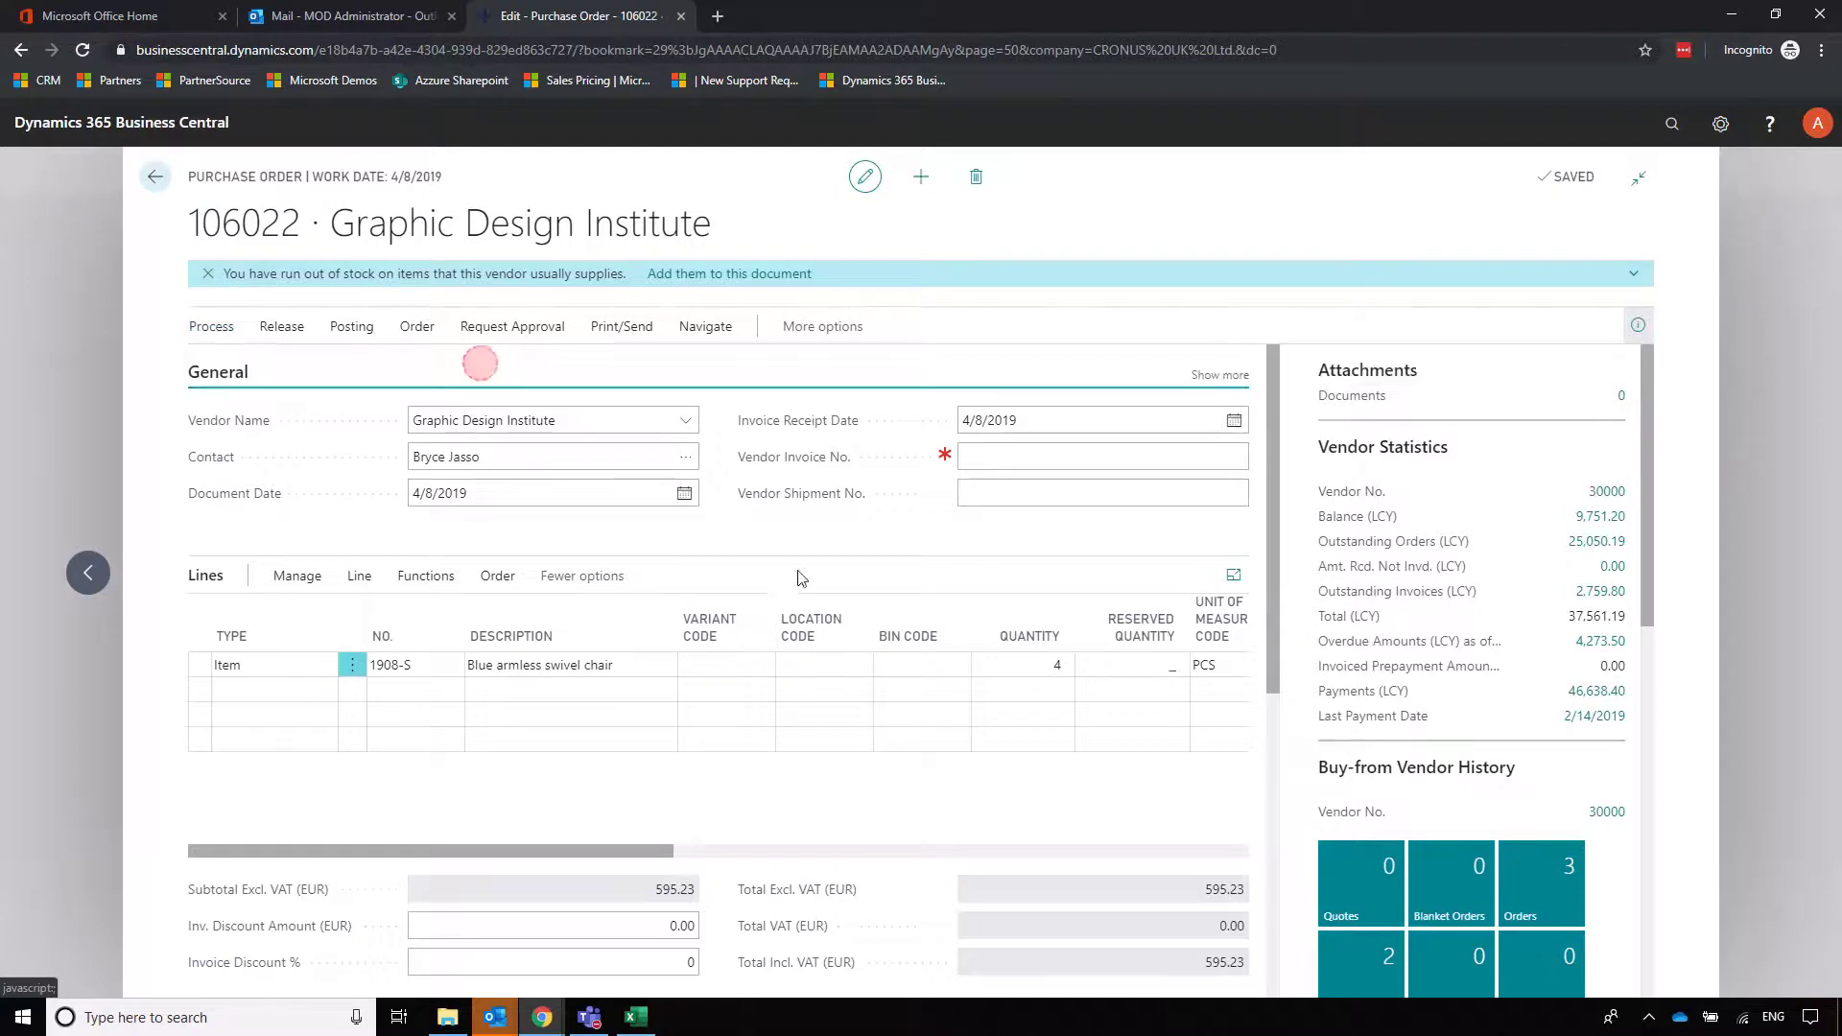
click(1110, 617)
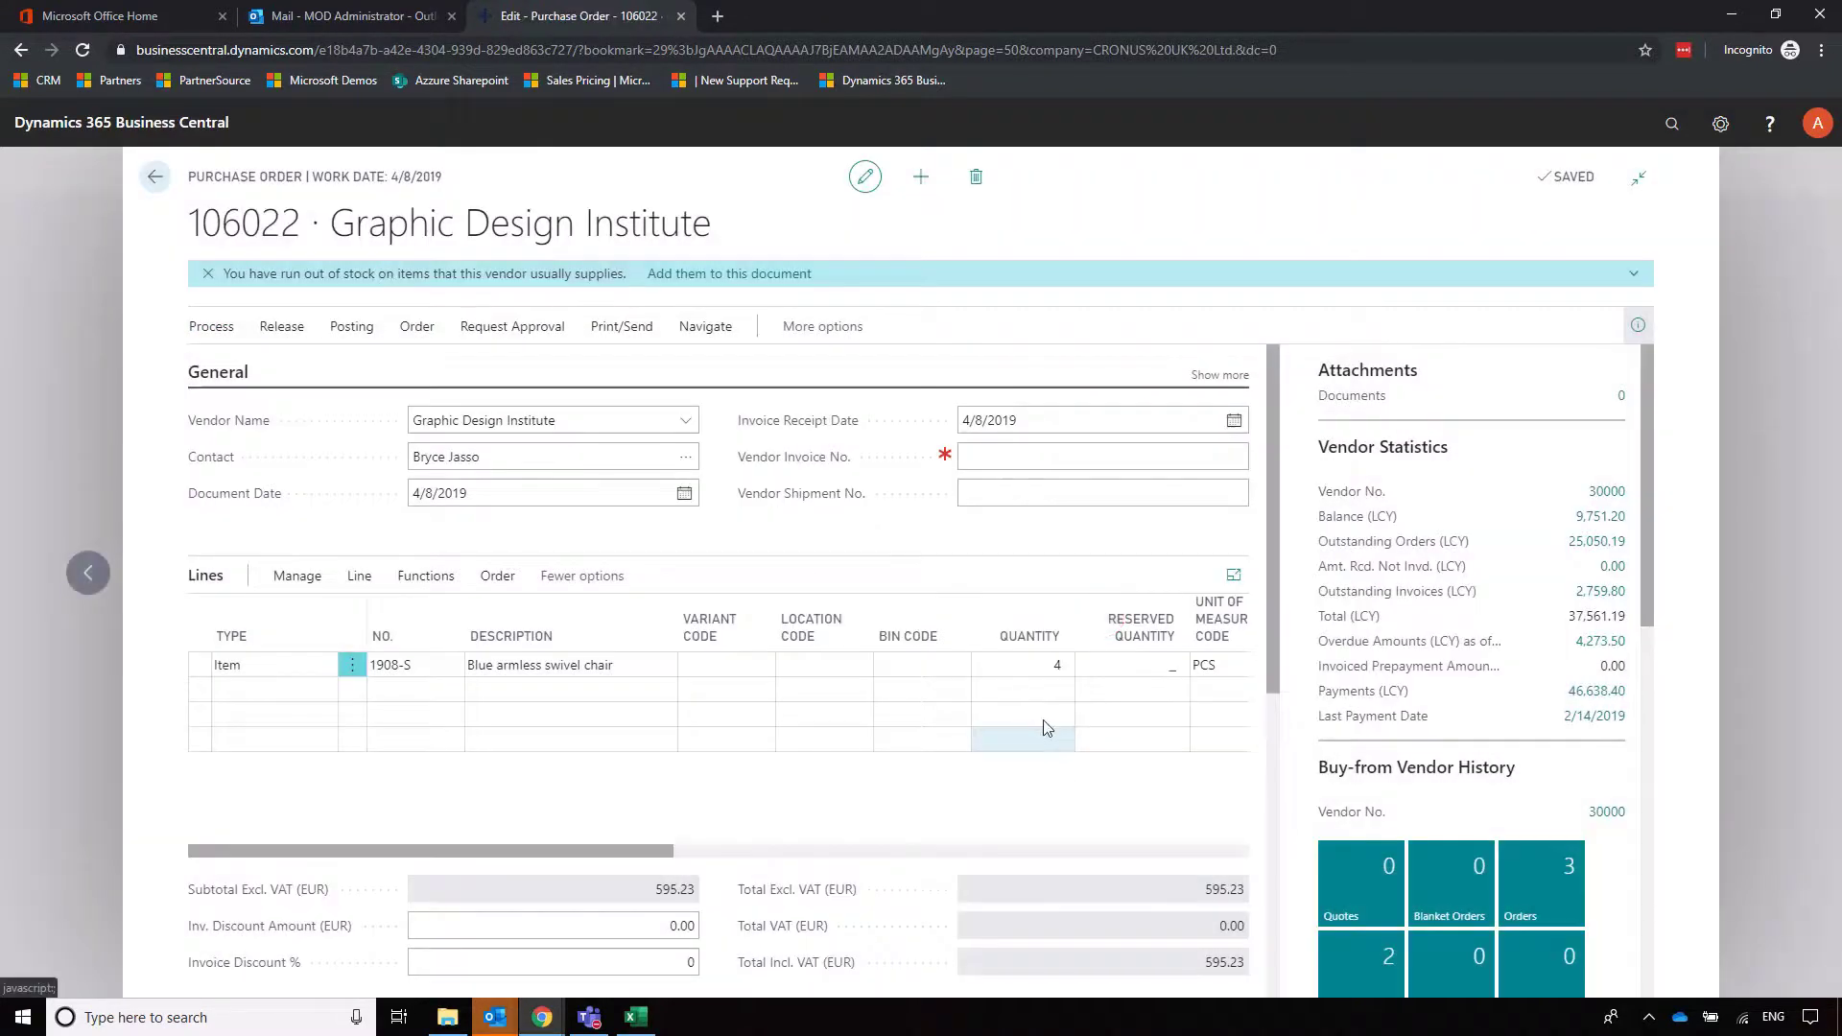
click(299, 331)
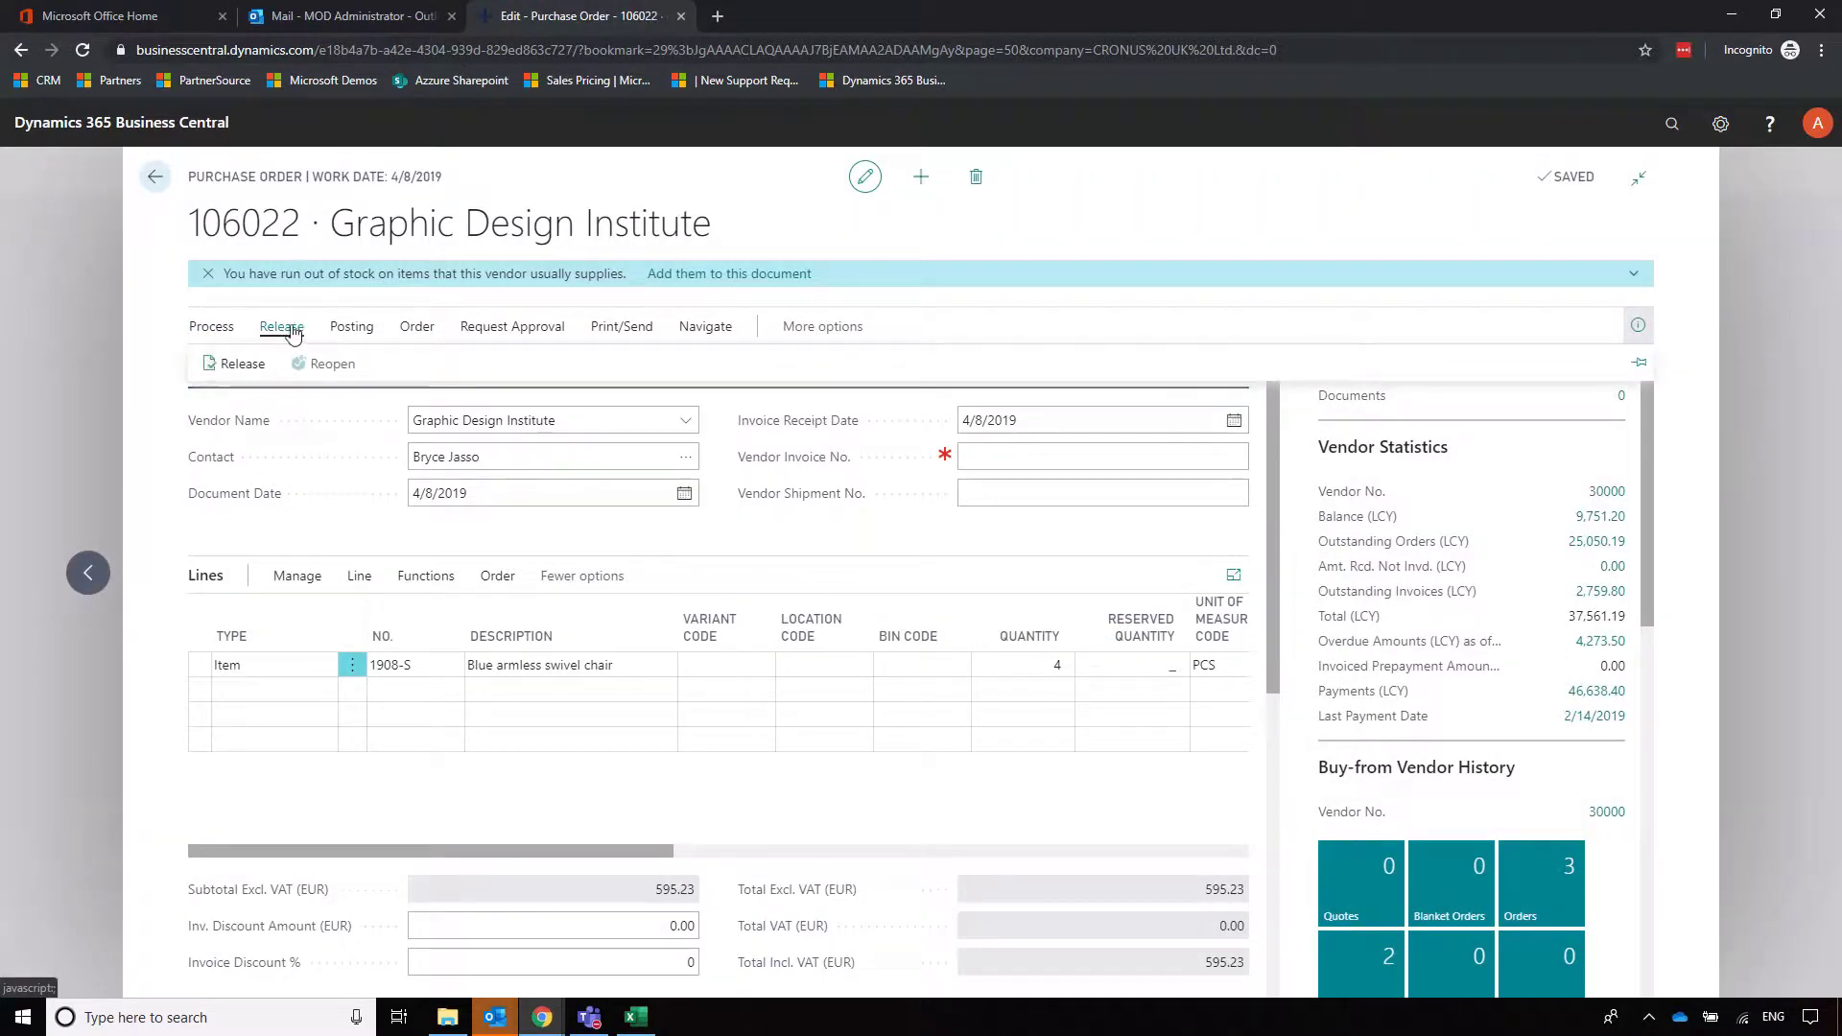
click(230, 363)
click(209, 326)
click(419, 361)
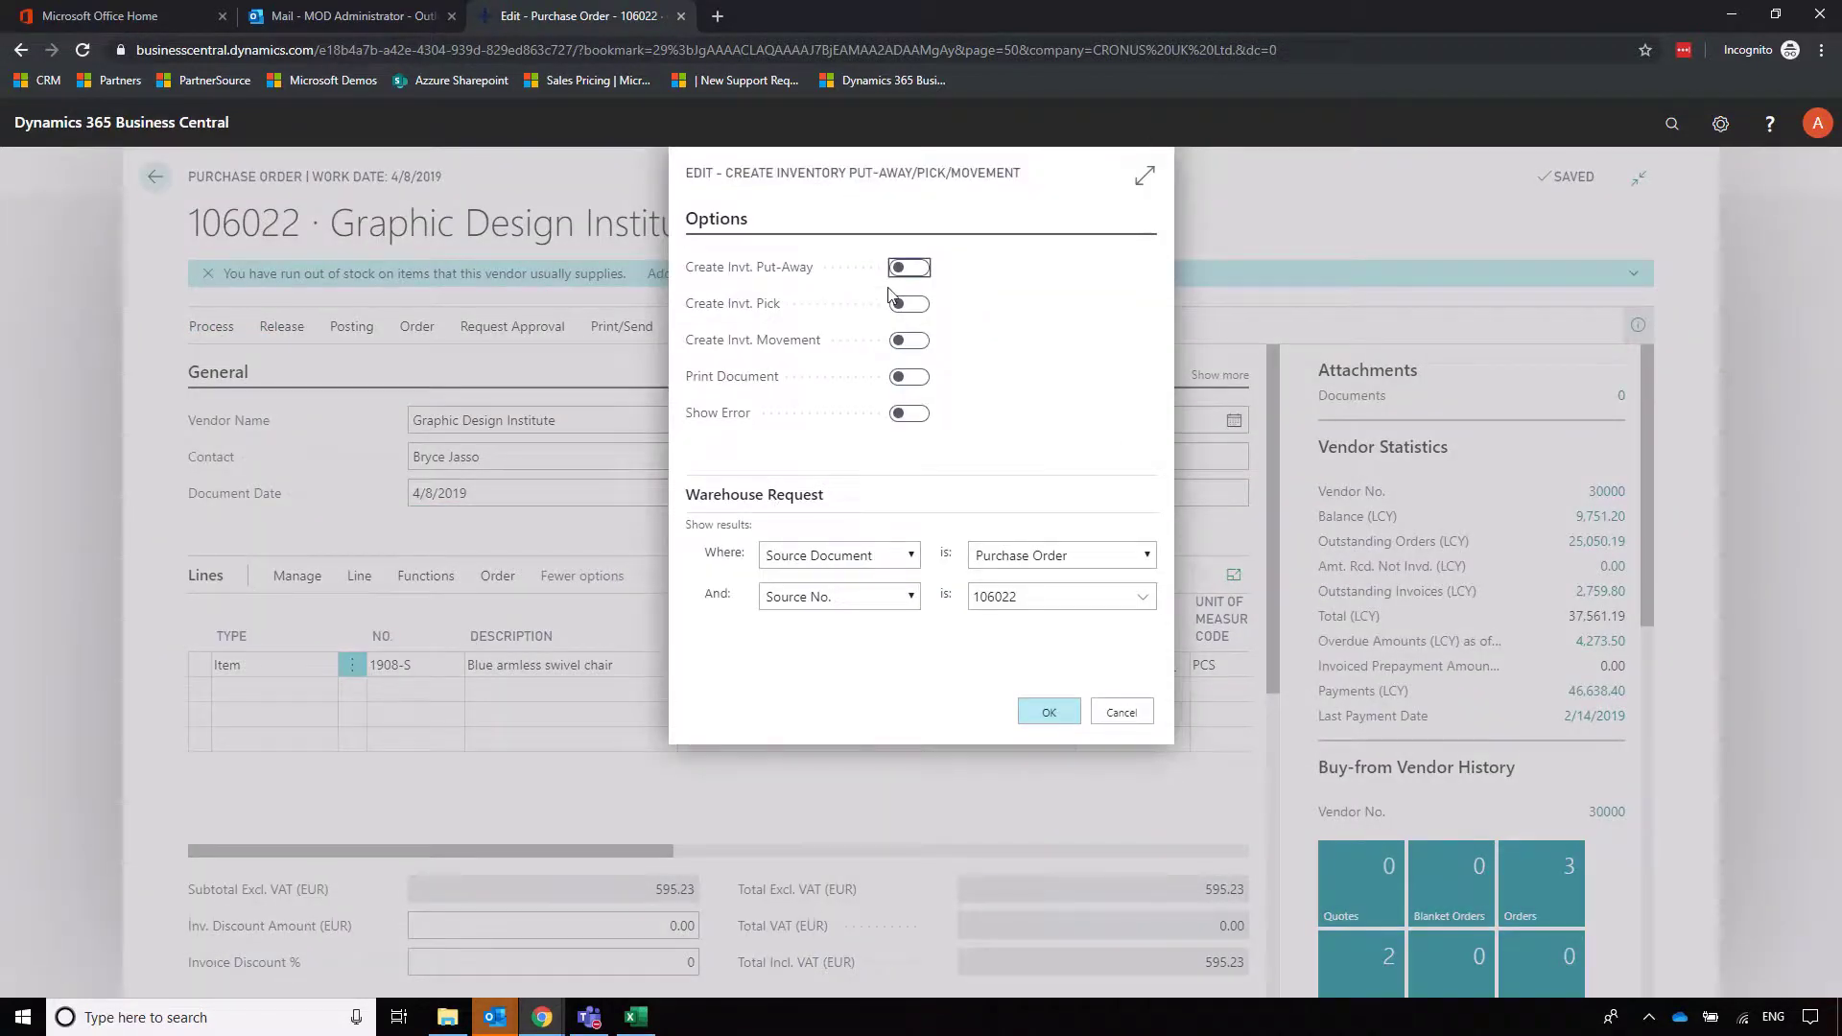
click(901, 273)
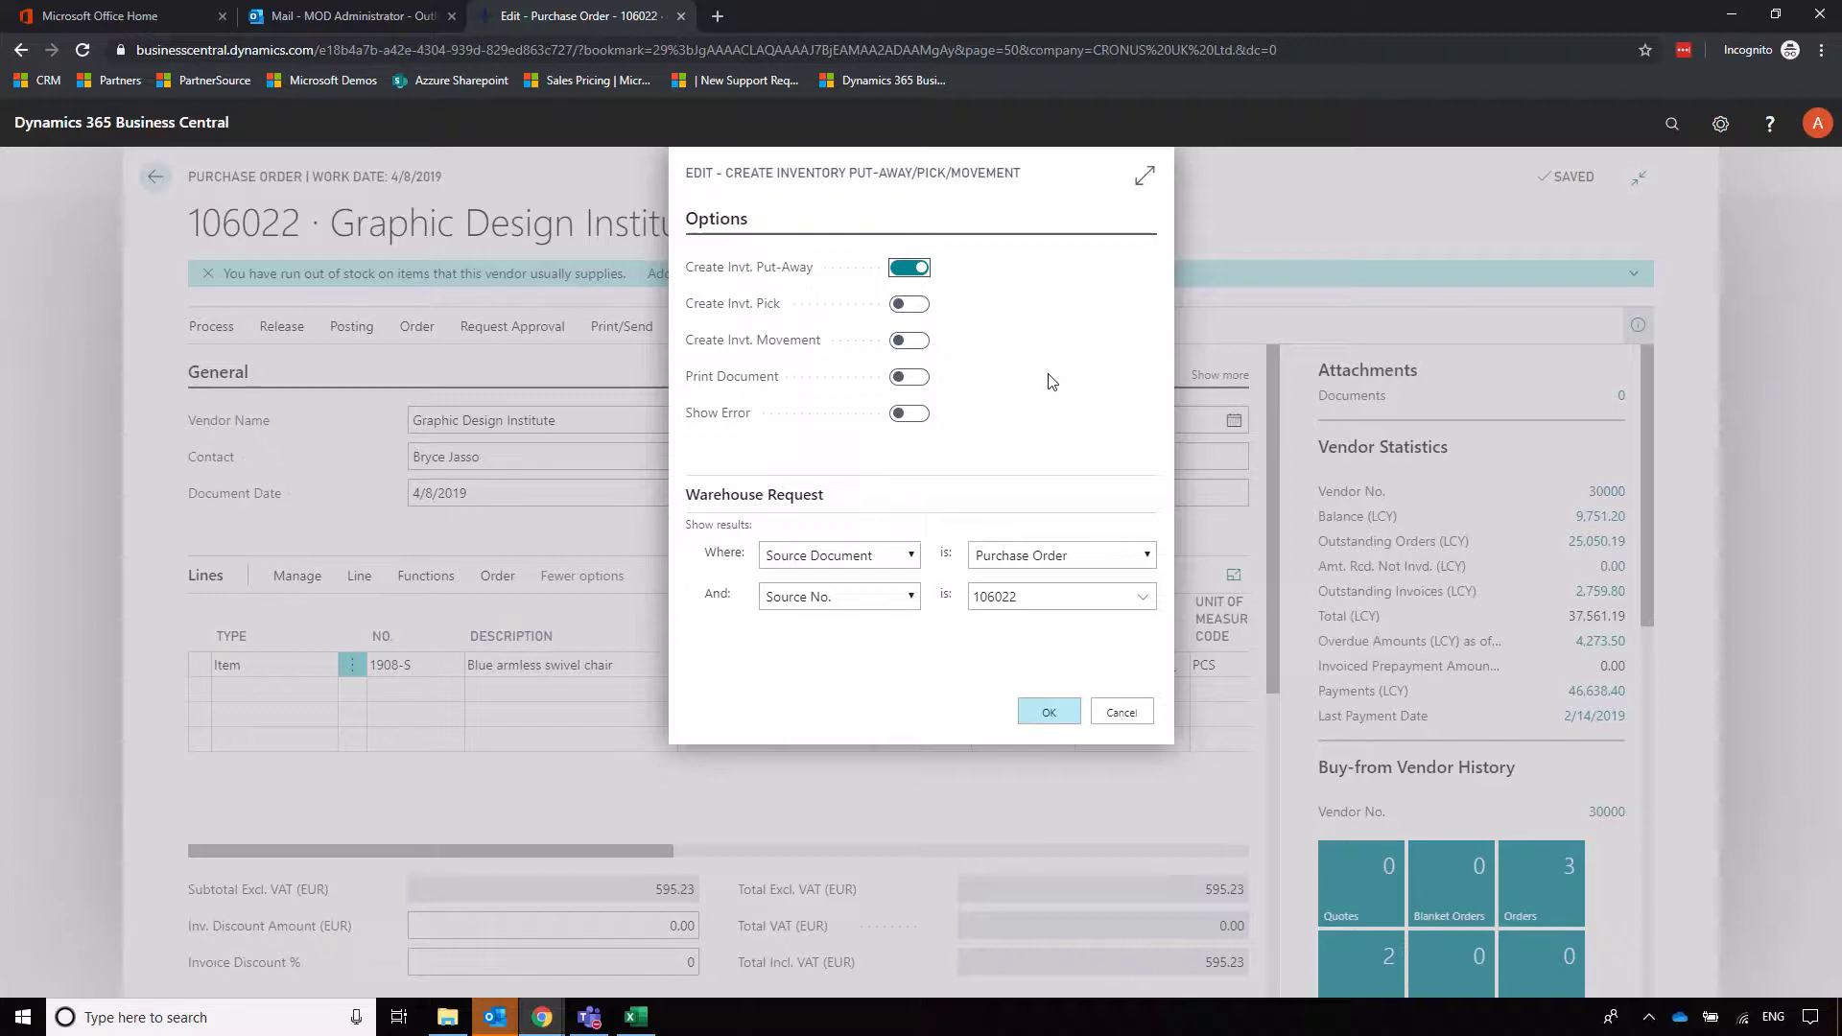
click(1121, 712)
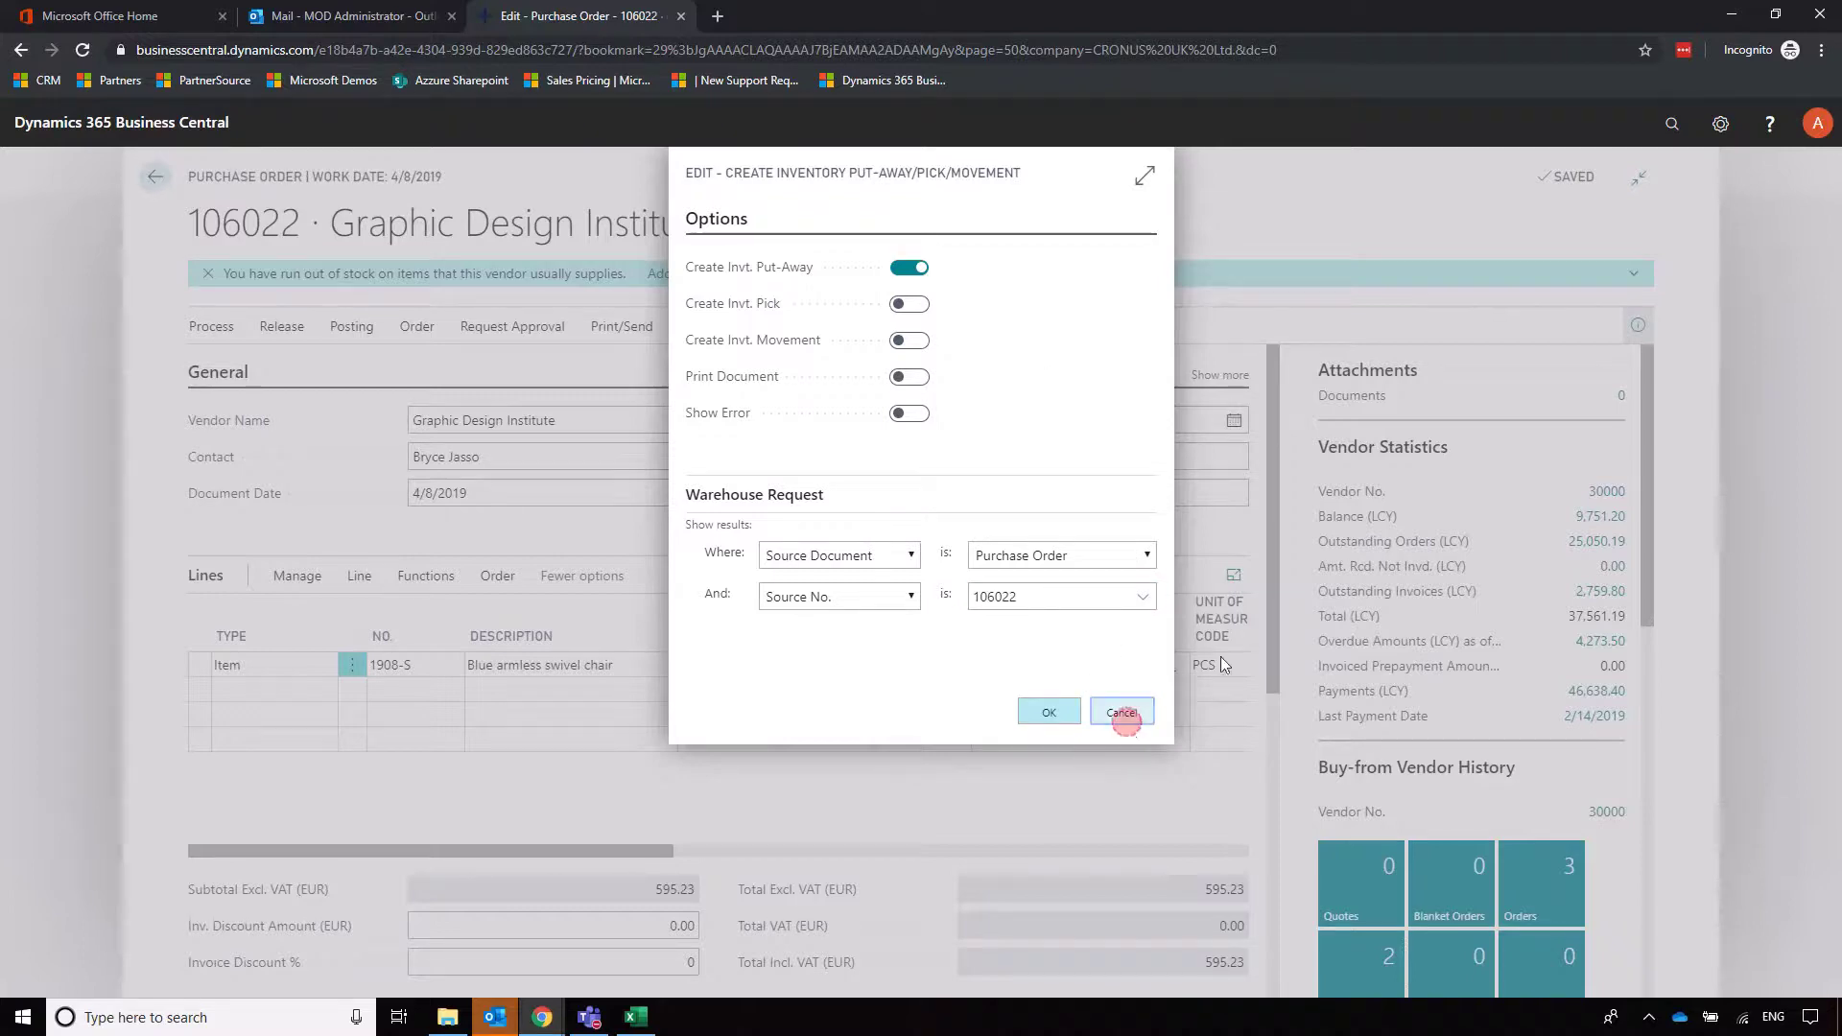
Step: Search the available pages and tasks for "pick" and close the search
click(1672, 123)
text(pick)
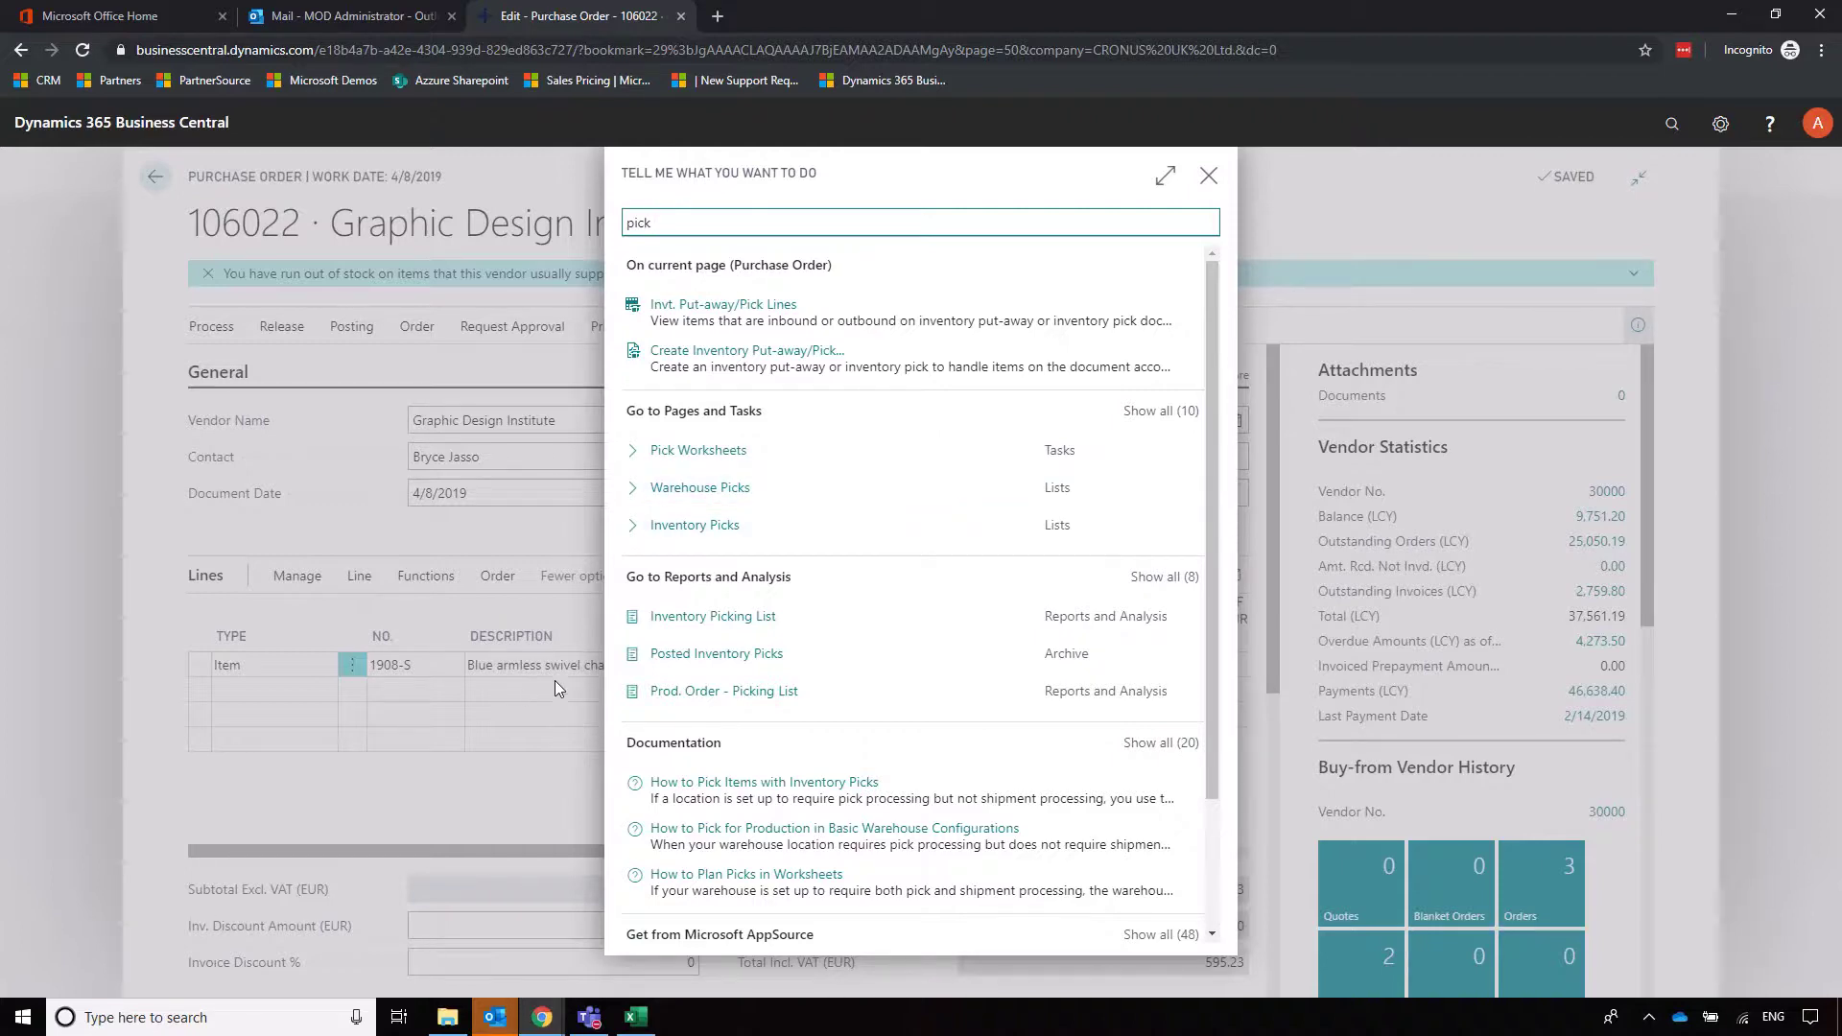
click(1208, 176)
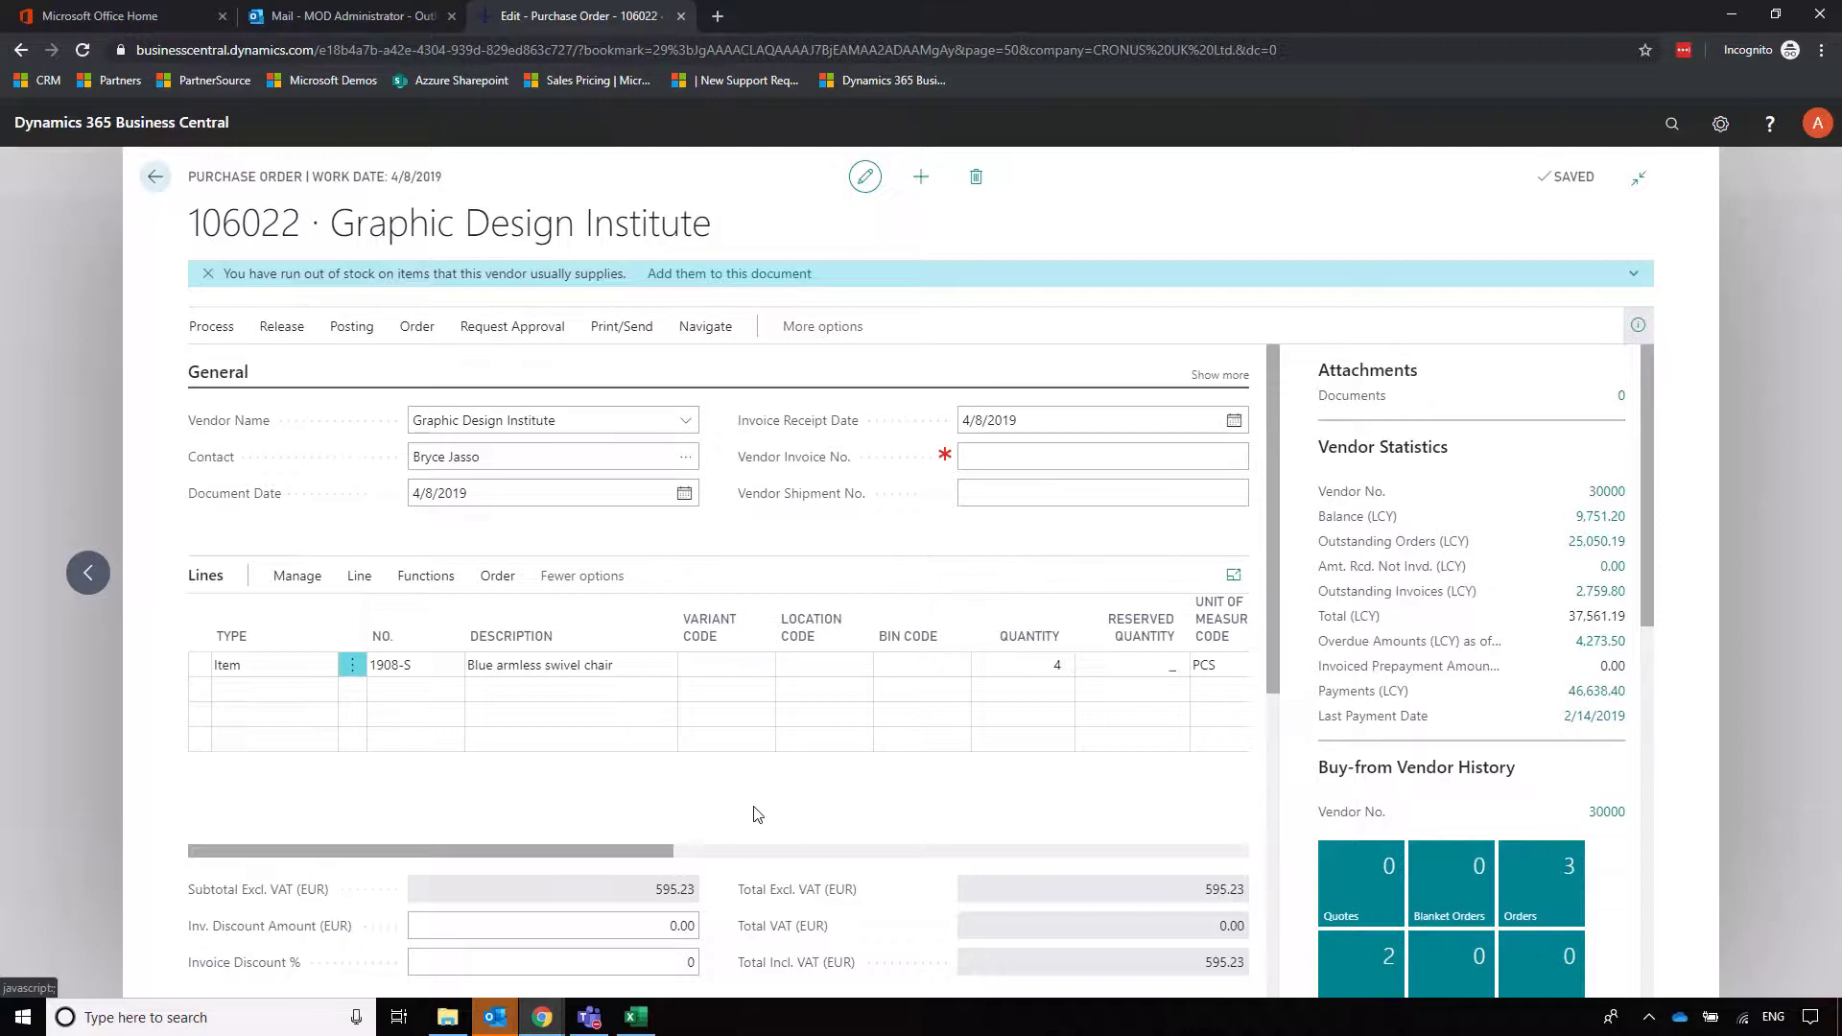
Step: View the print options for the purchase order without printing it
click(641, 331)
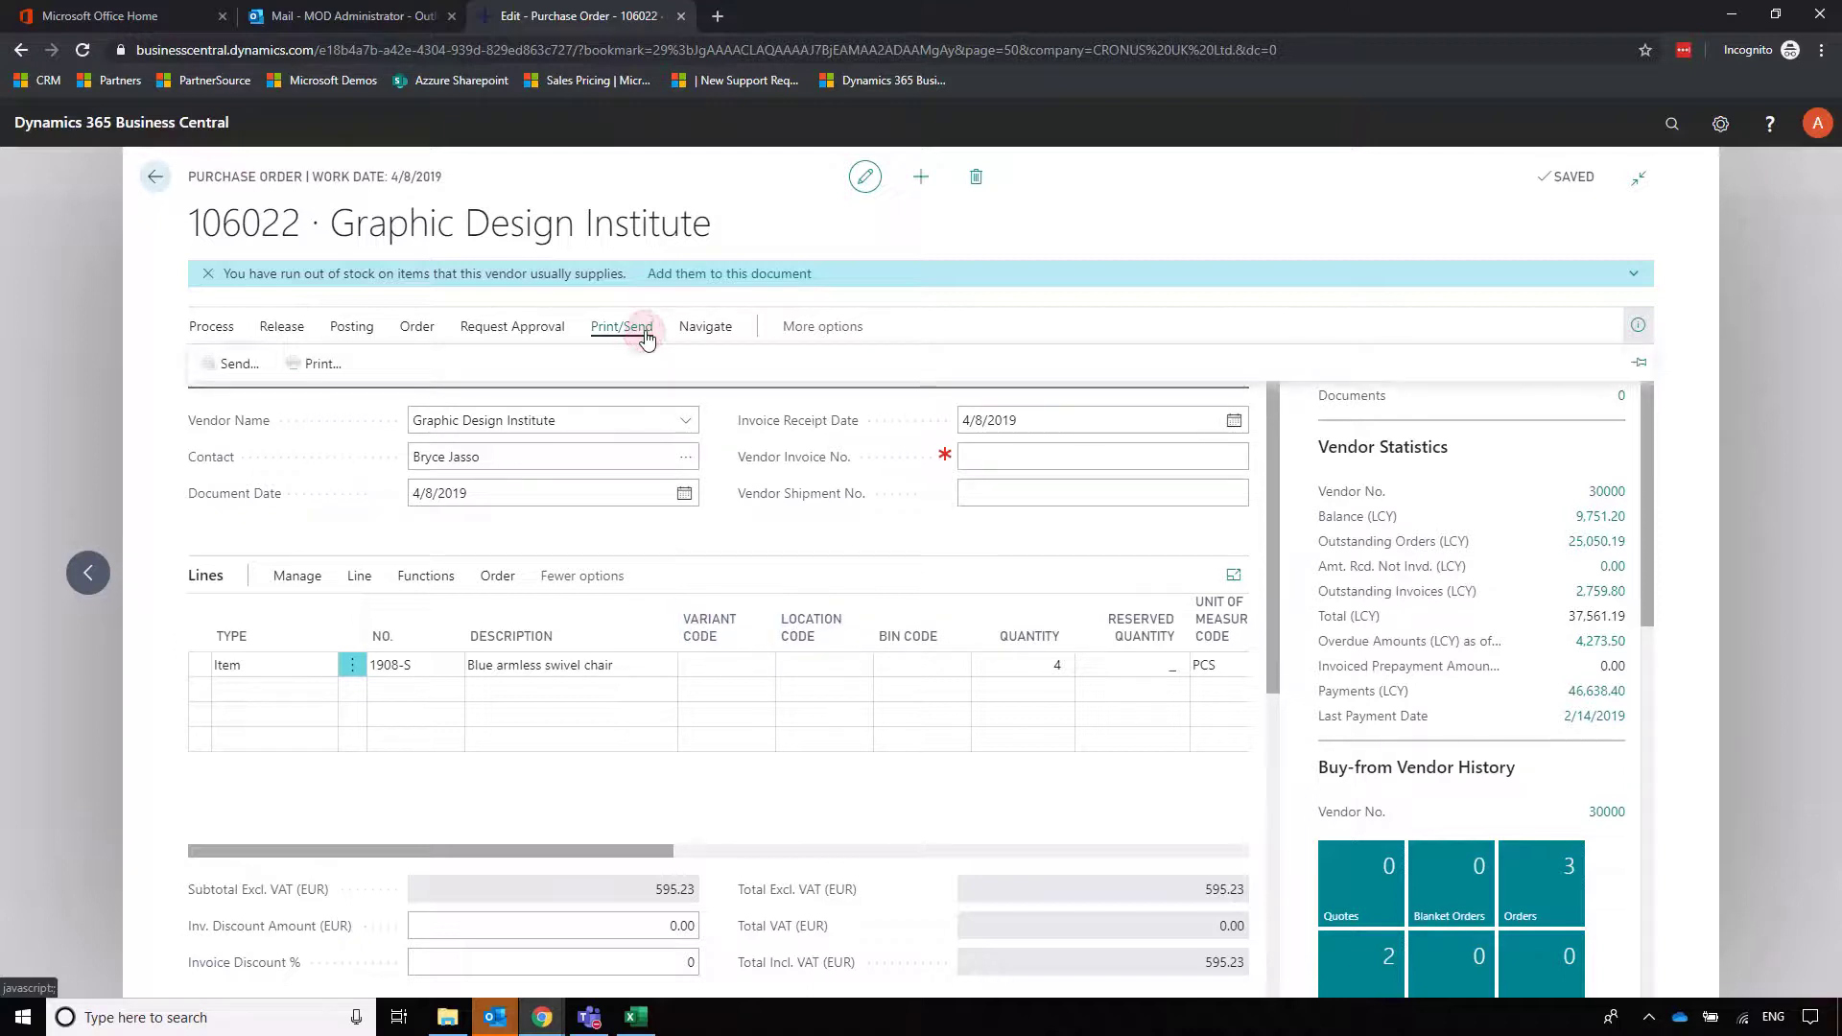
click(317, 364)
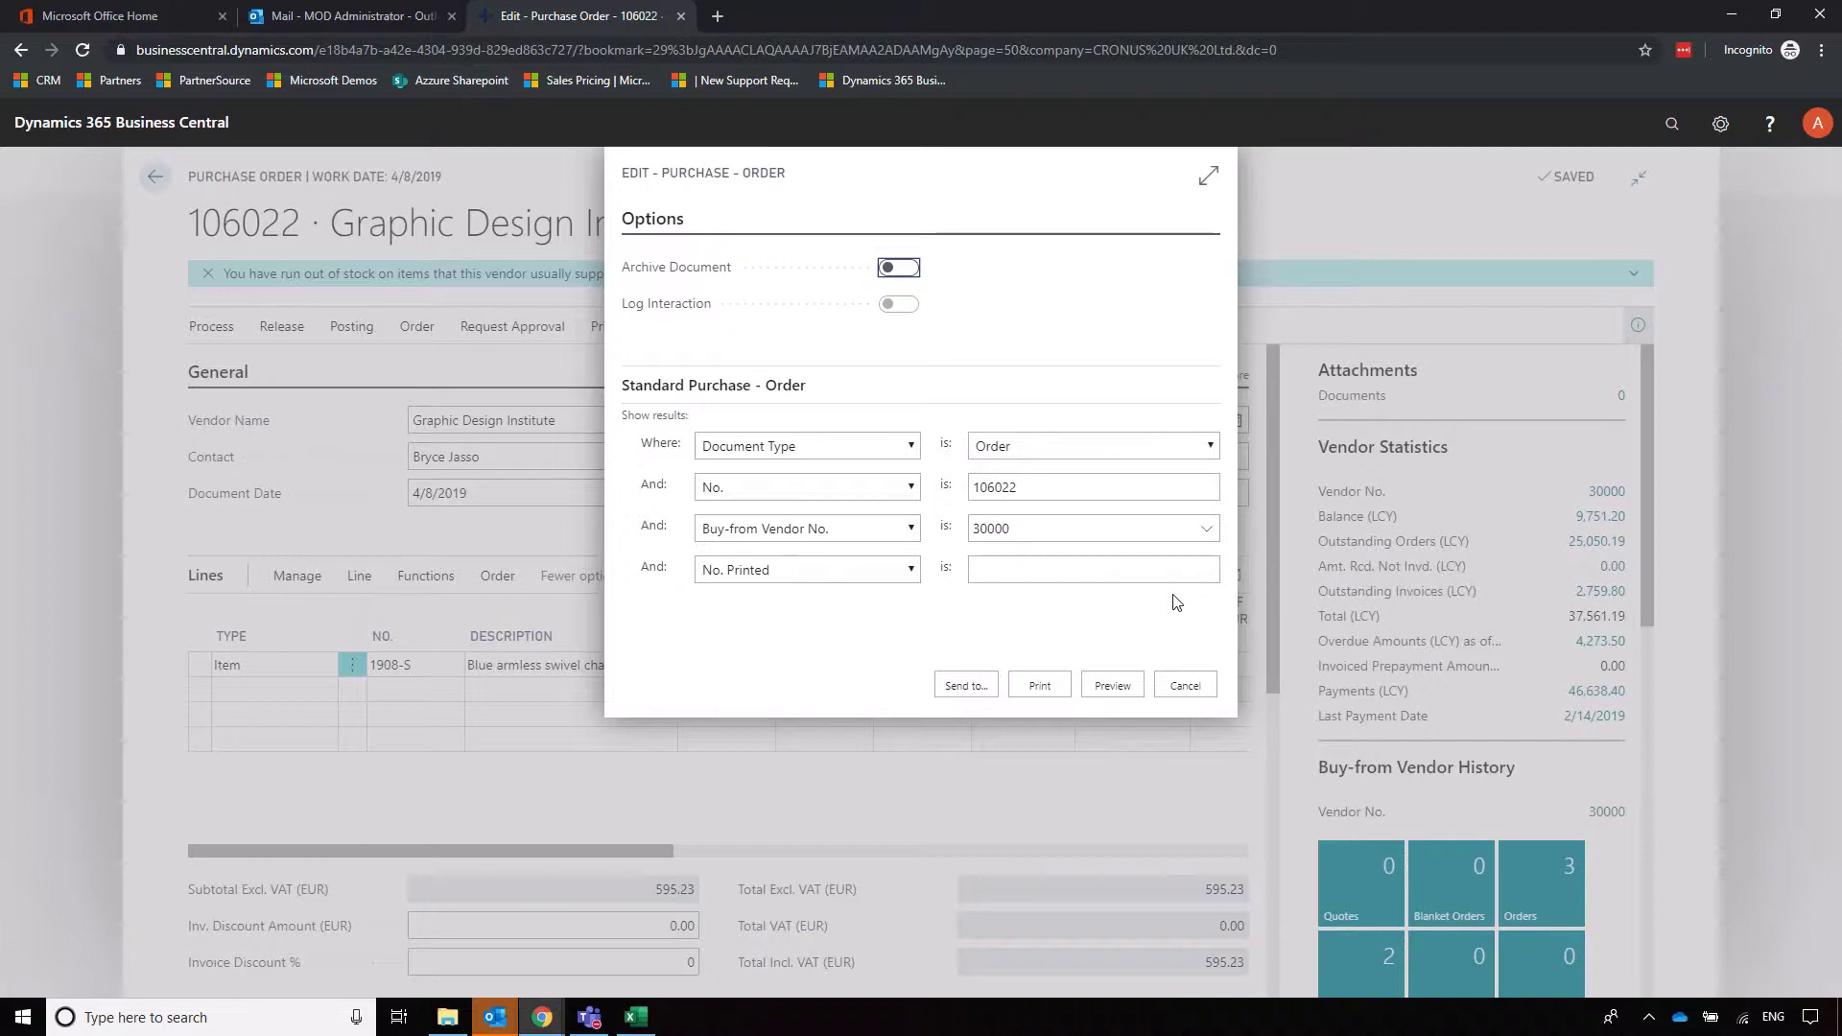
click(1185, 685)
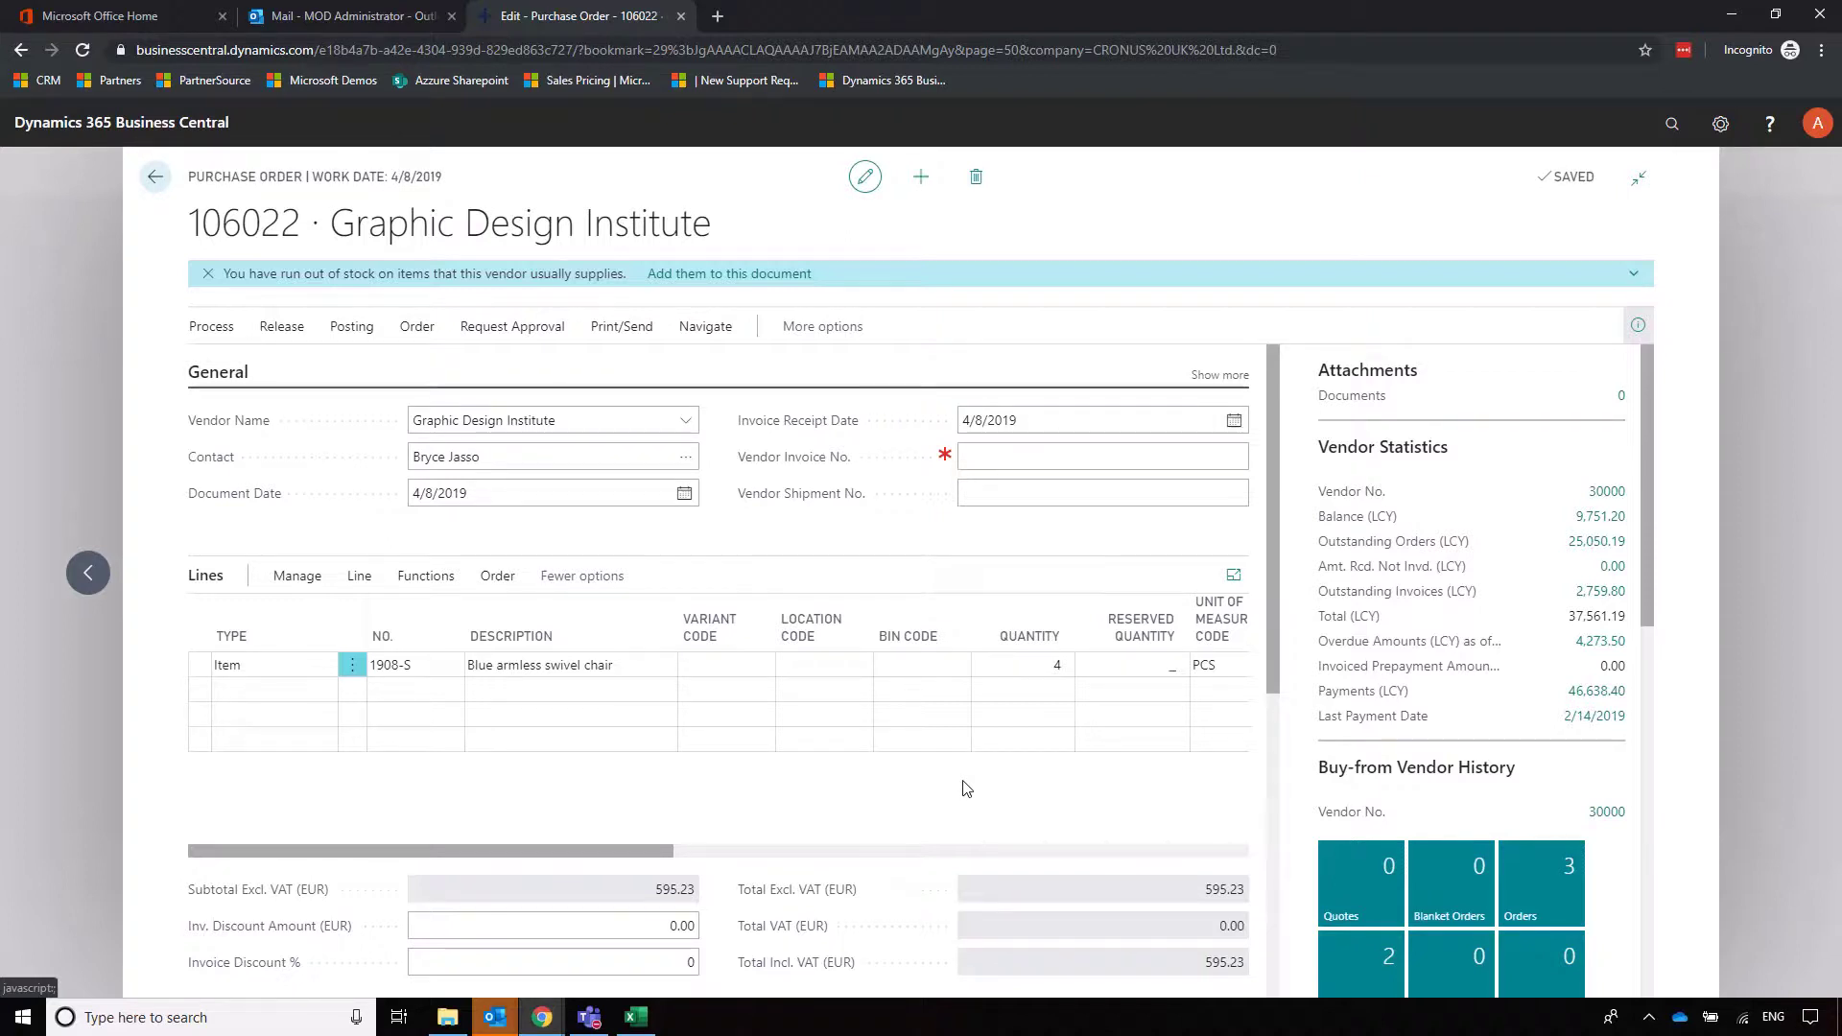
Step: Enter V12345 as the vendor invoice number on the purchase order
click(1027, 456)
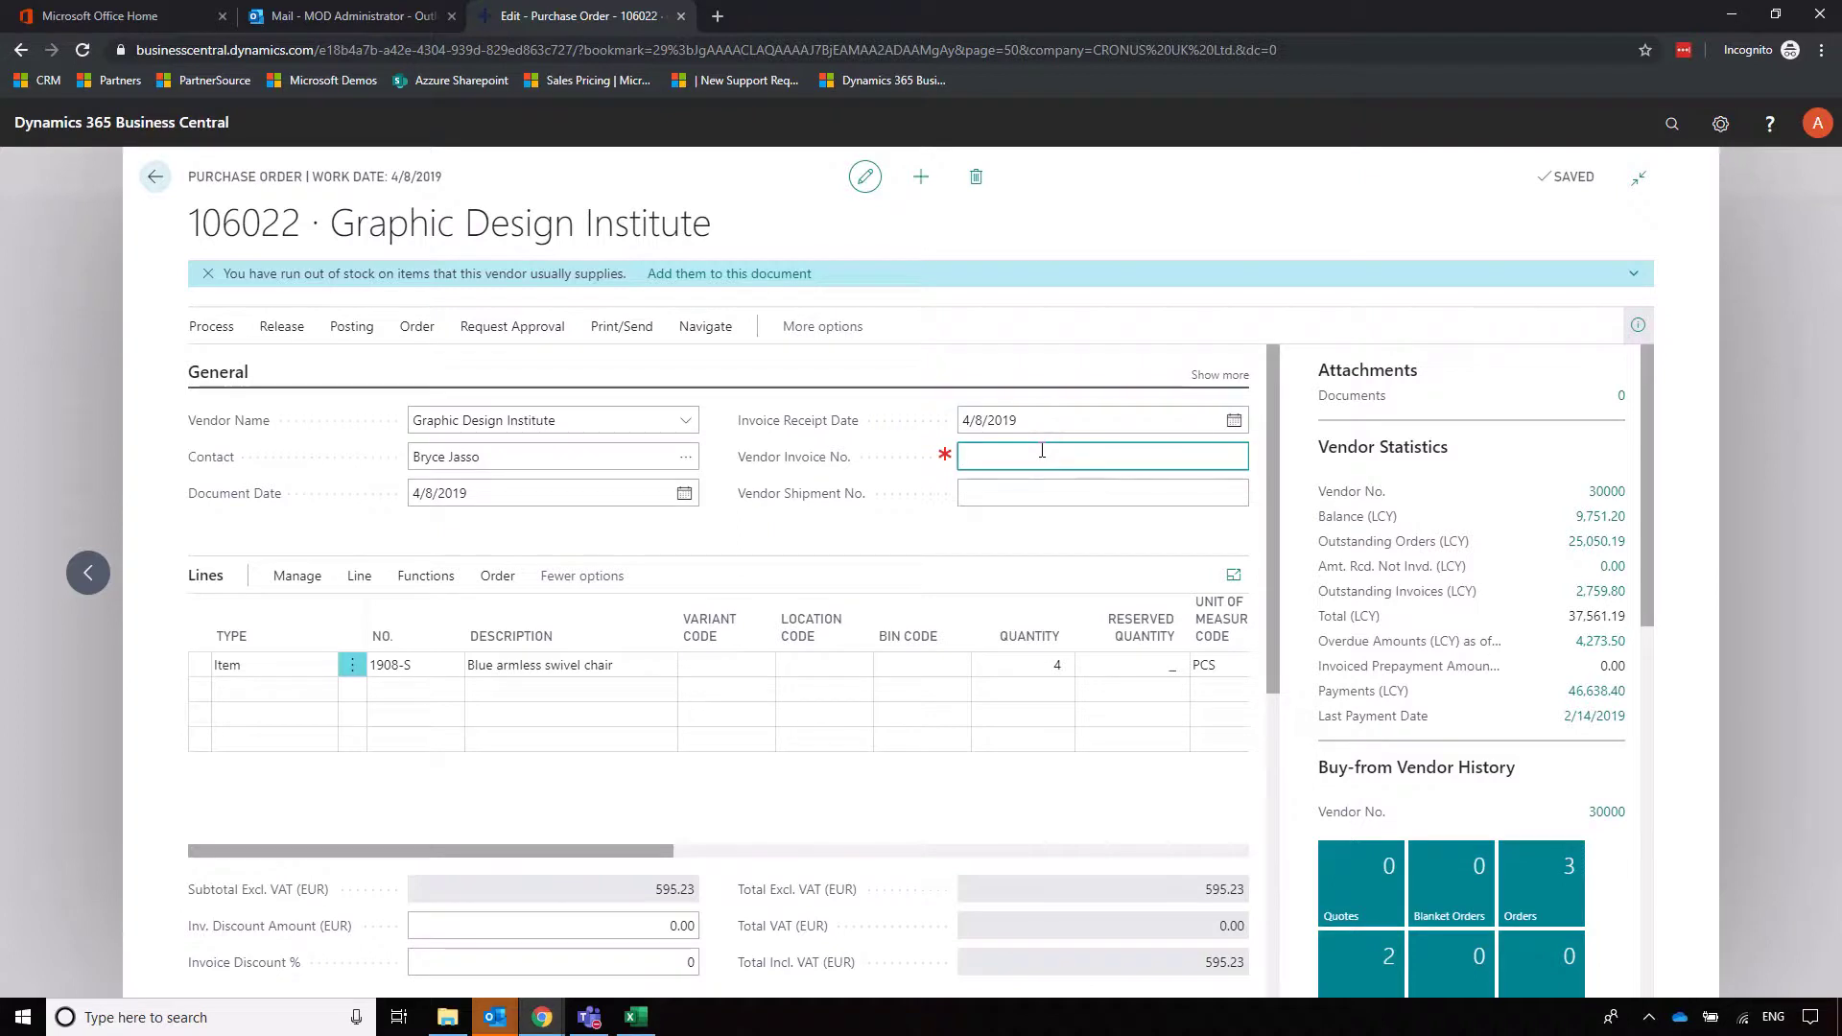
text(V12345)
click(1015, 779)
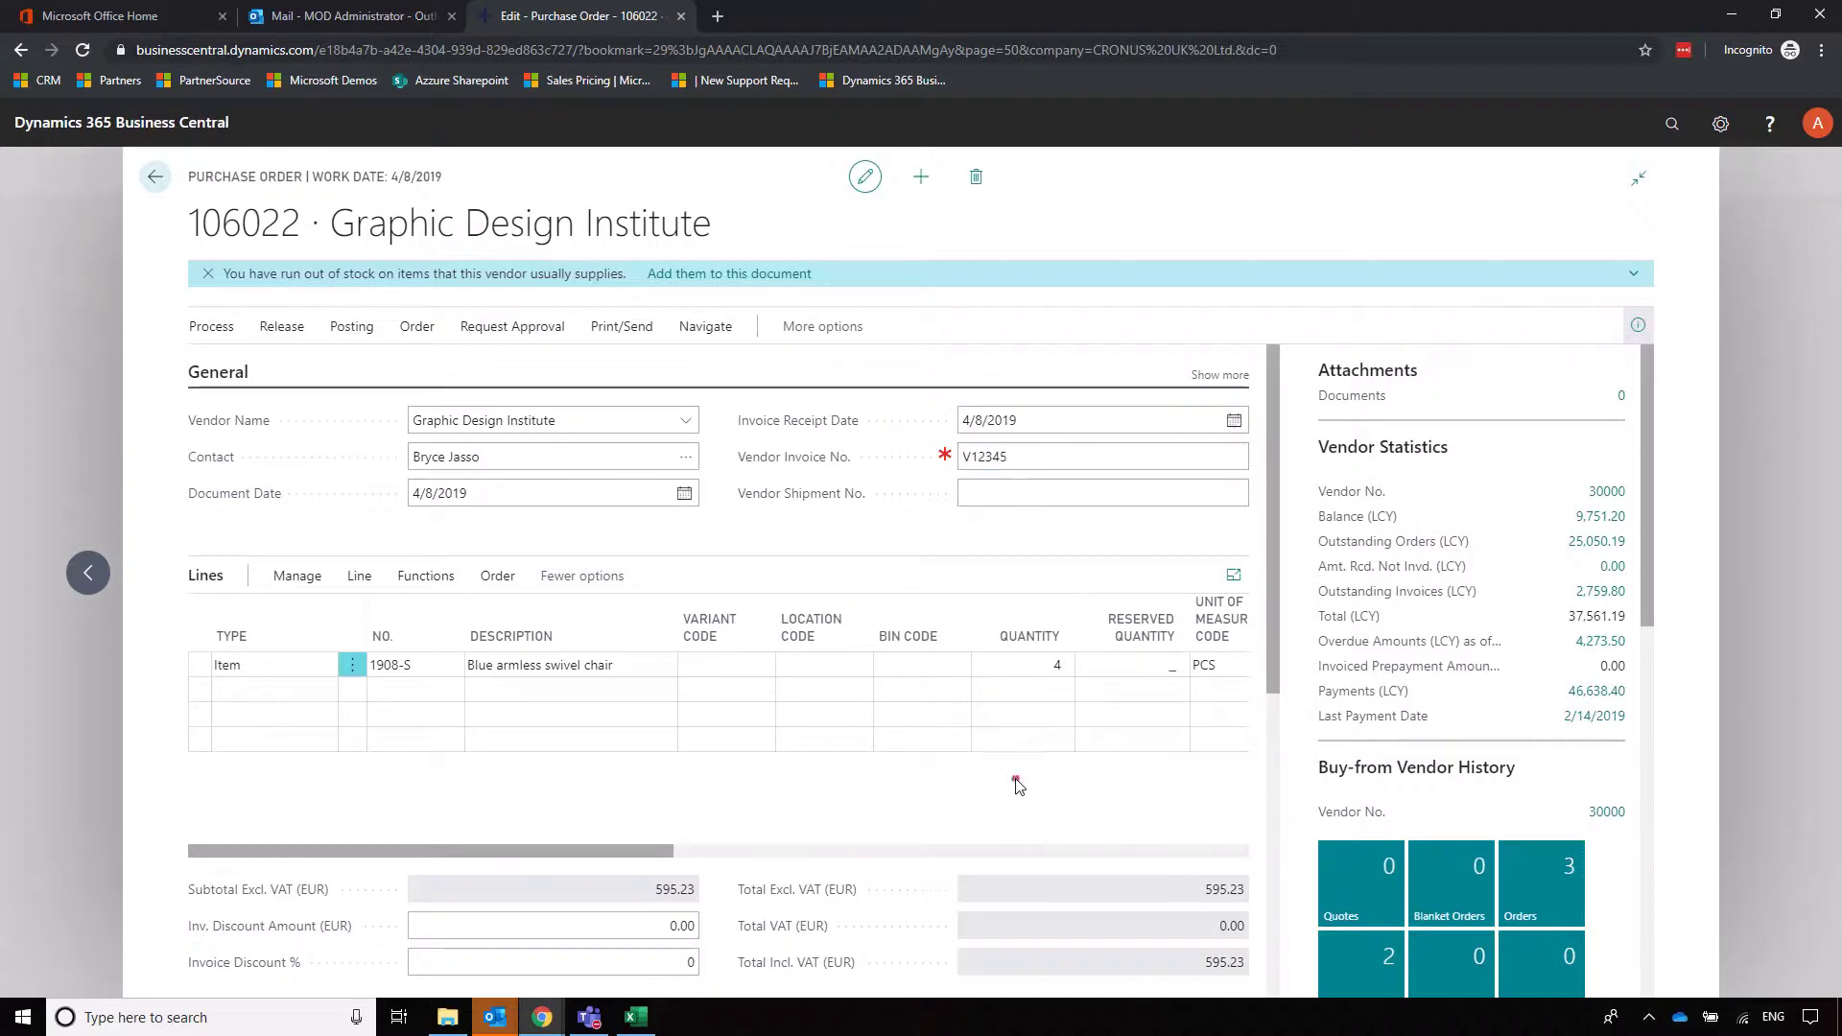
Step: Post the purchase order as Receive and Invoice, declining to open the posted invoice
click(351, 326)
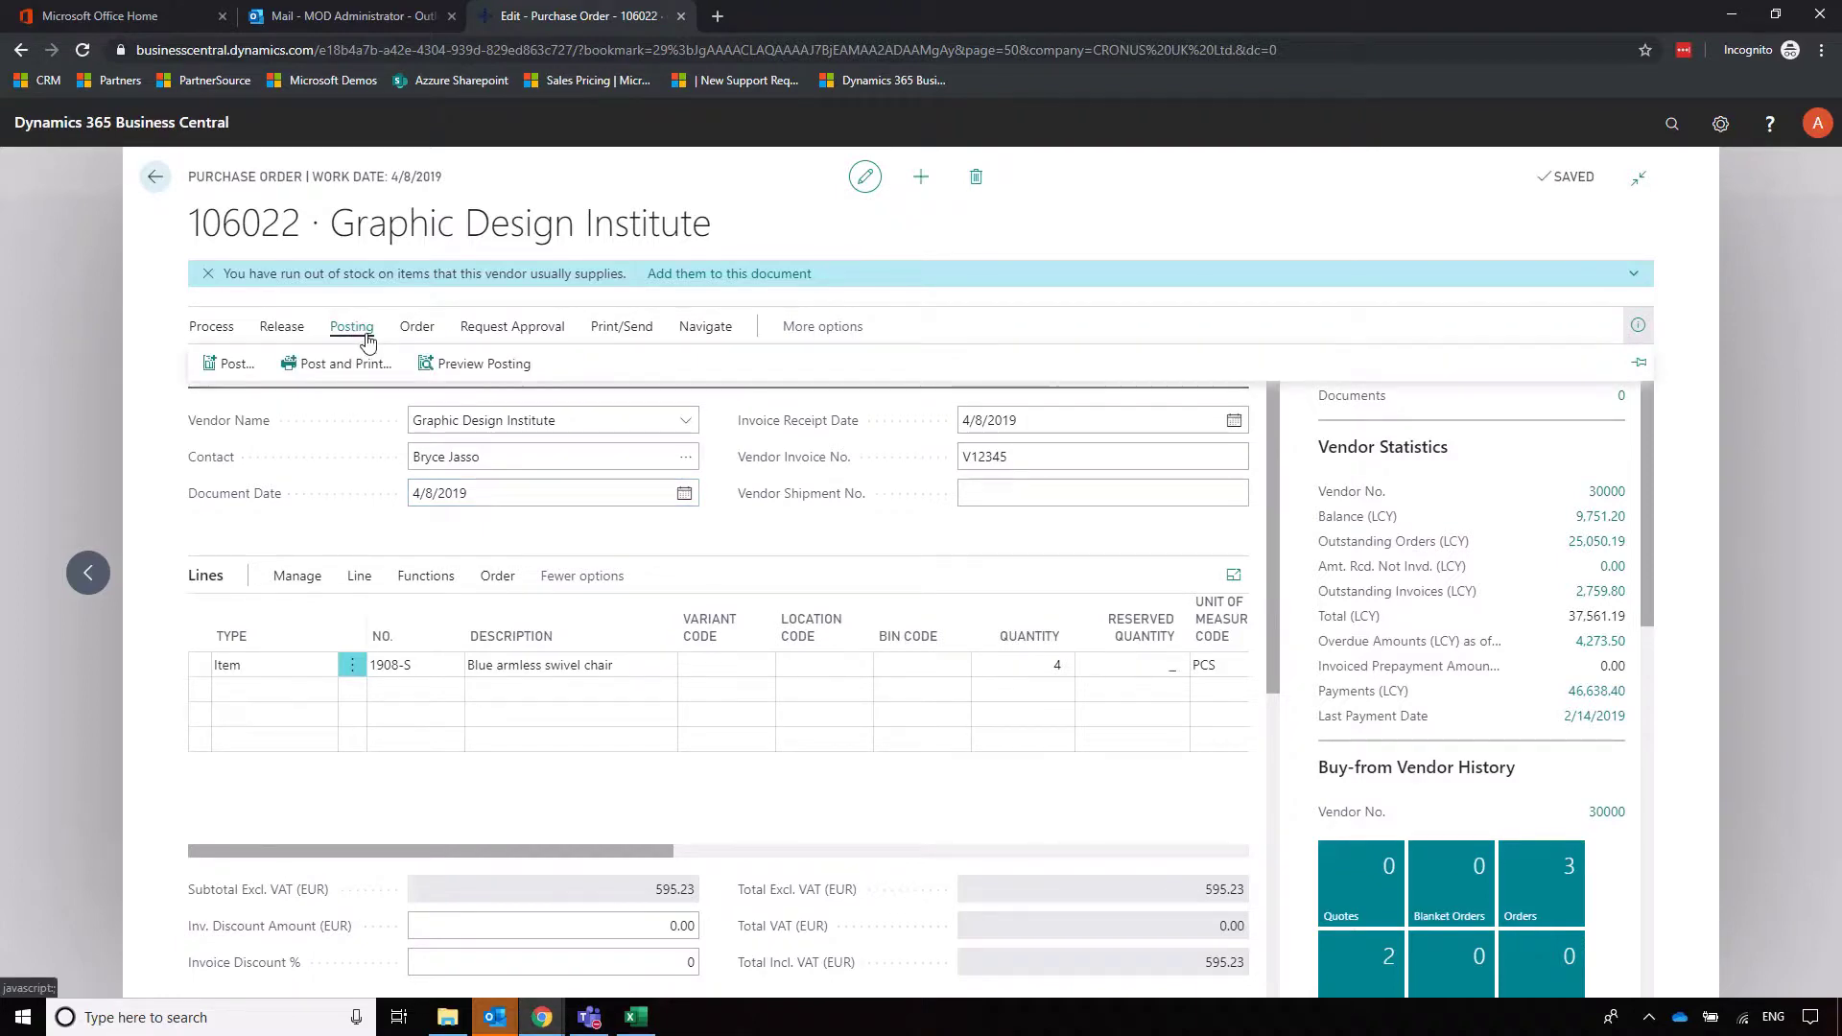
click(236, 364)
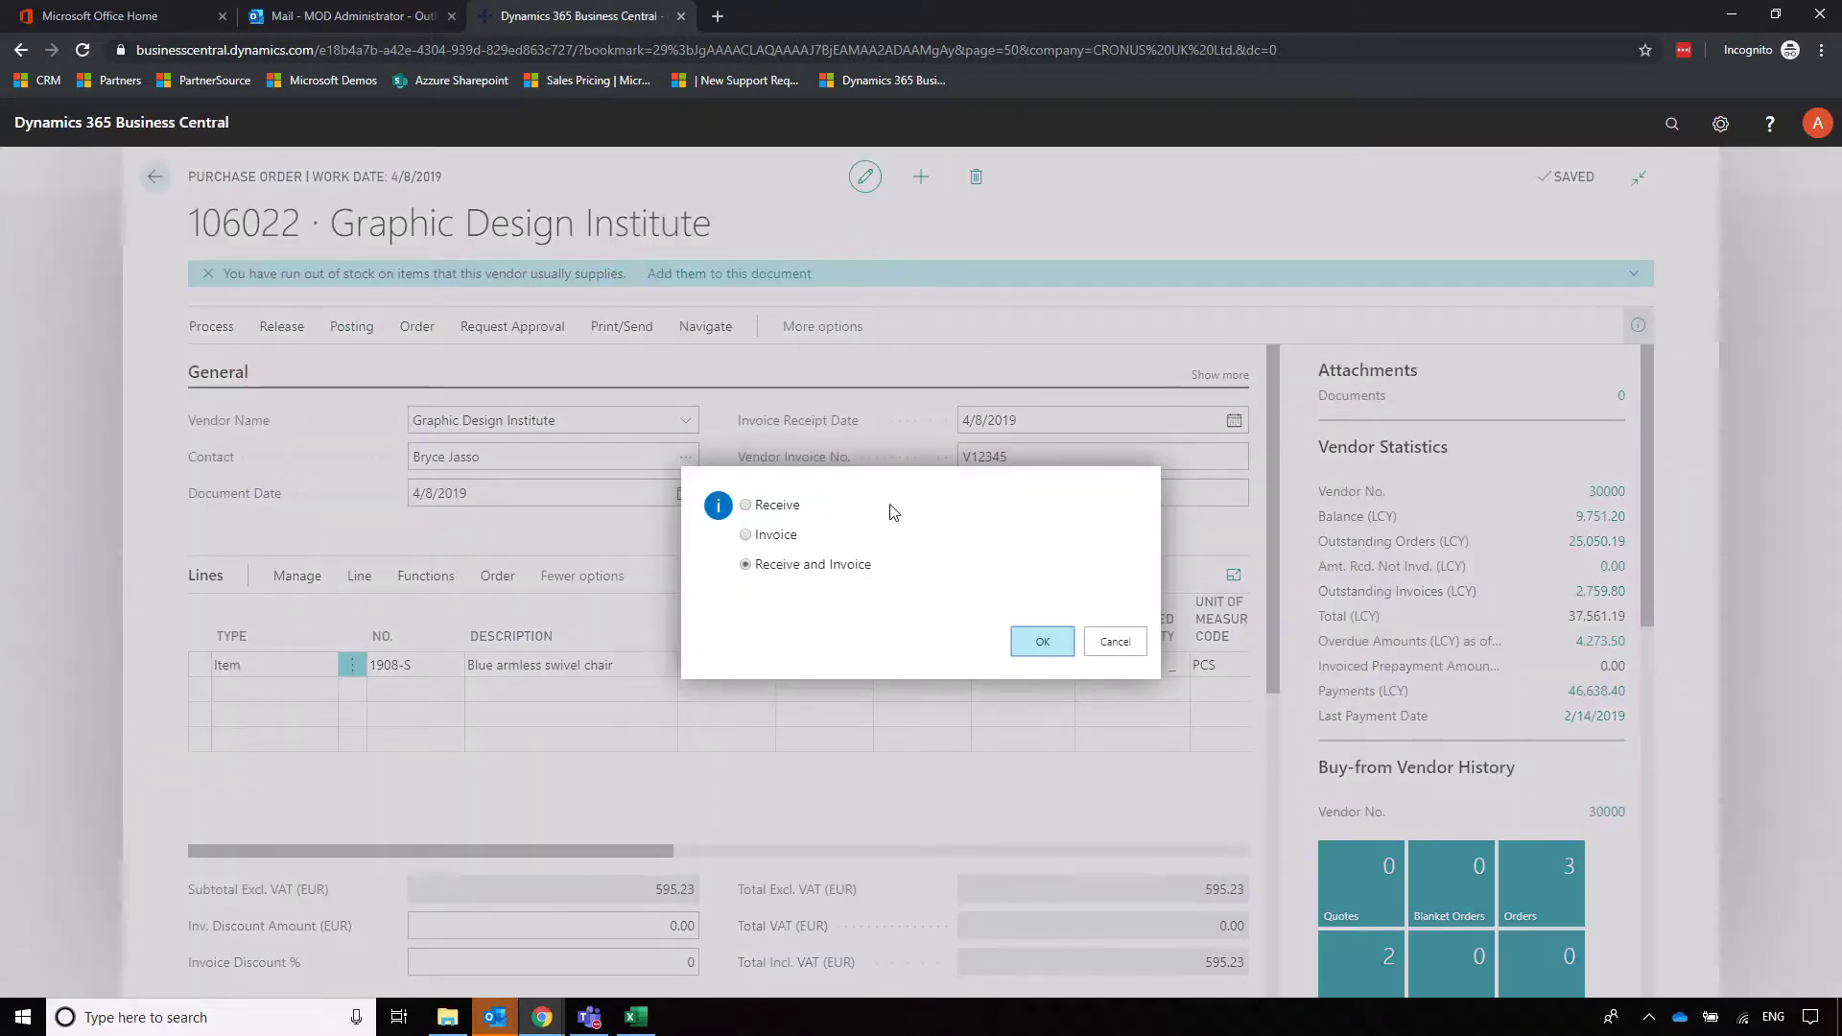
click(1037, 647)
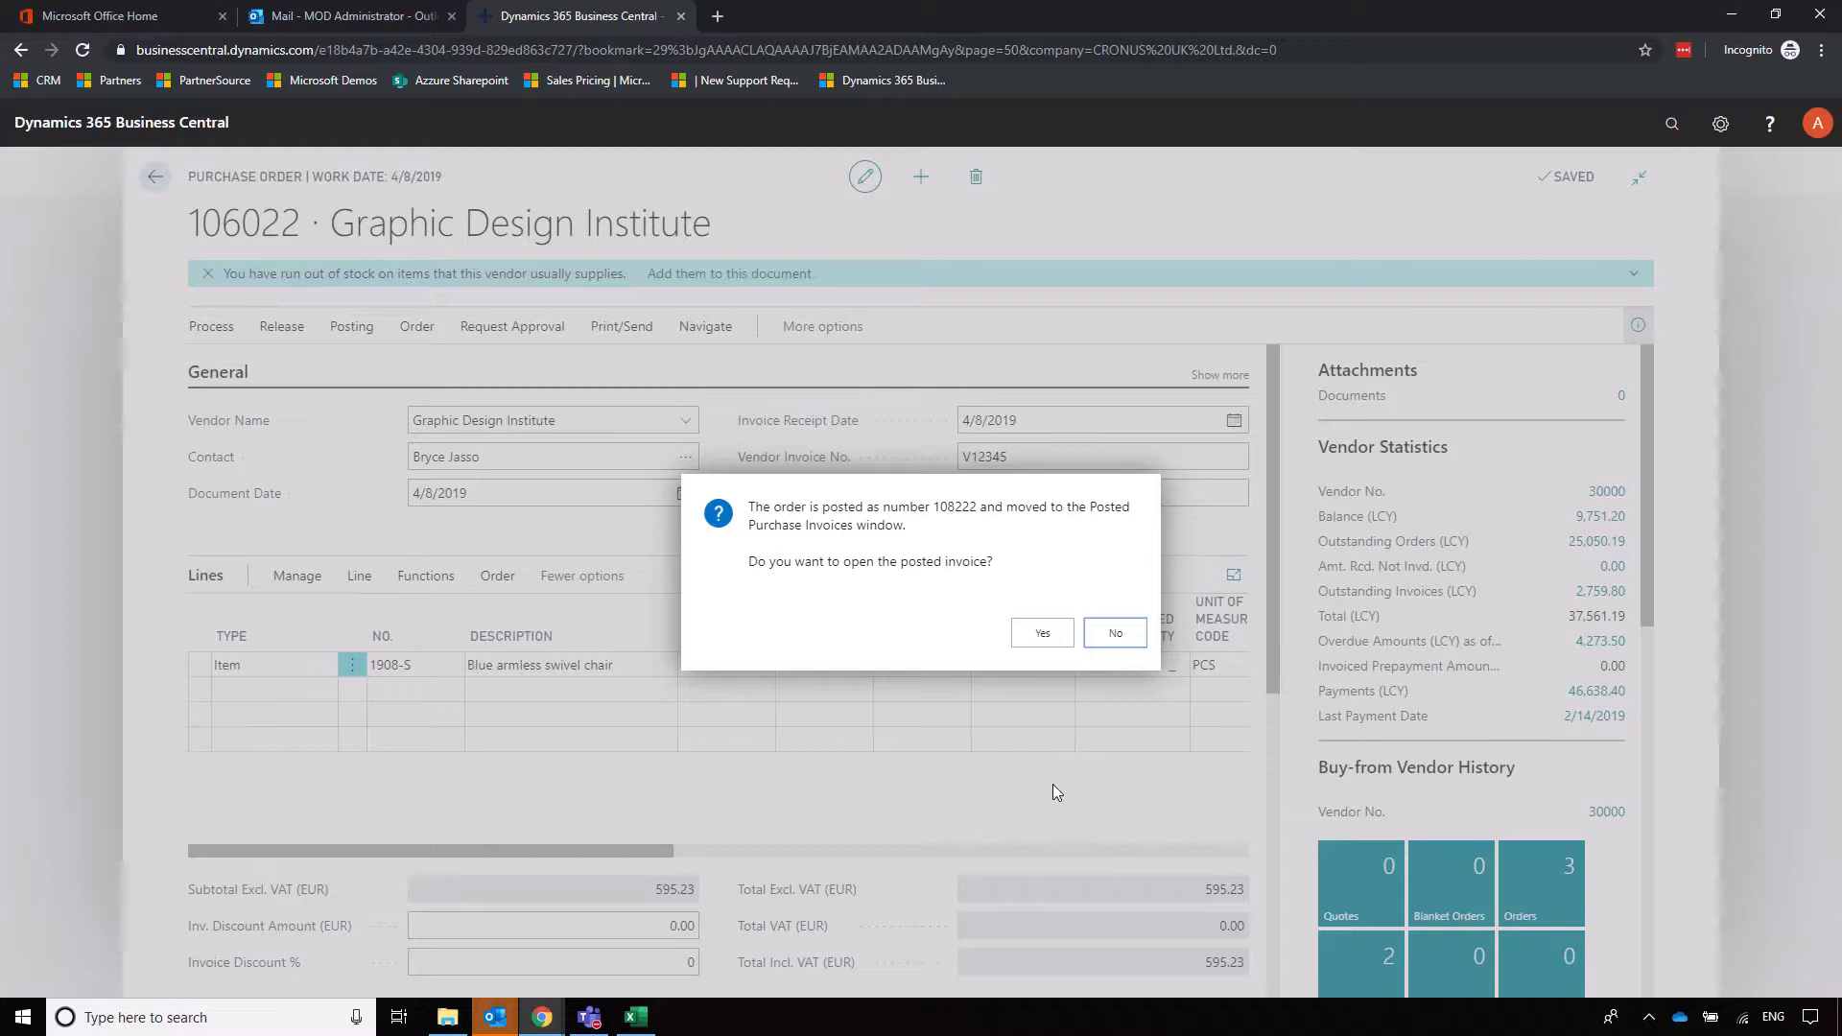
click(1120, 635)
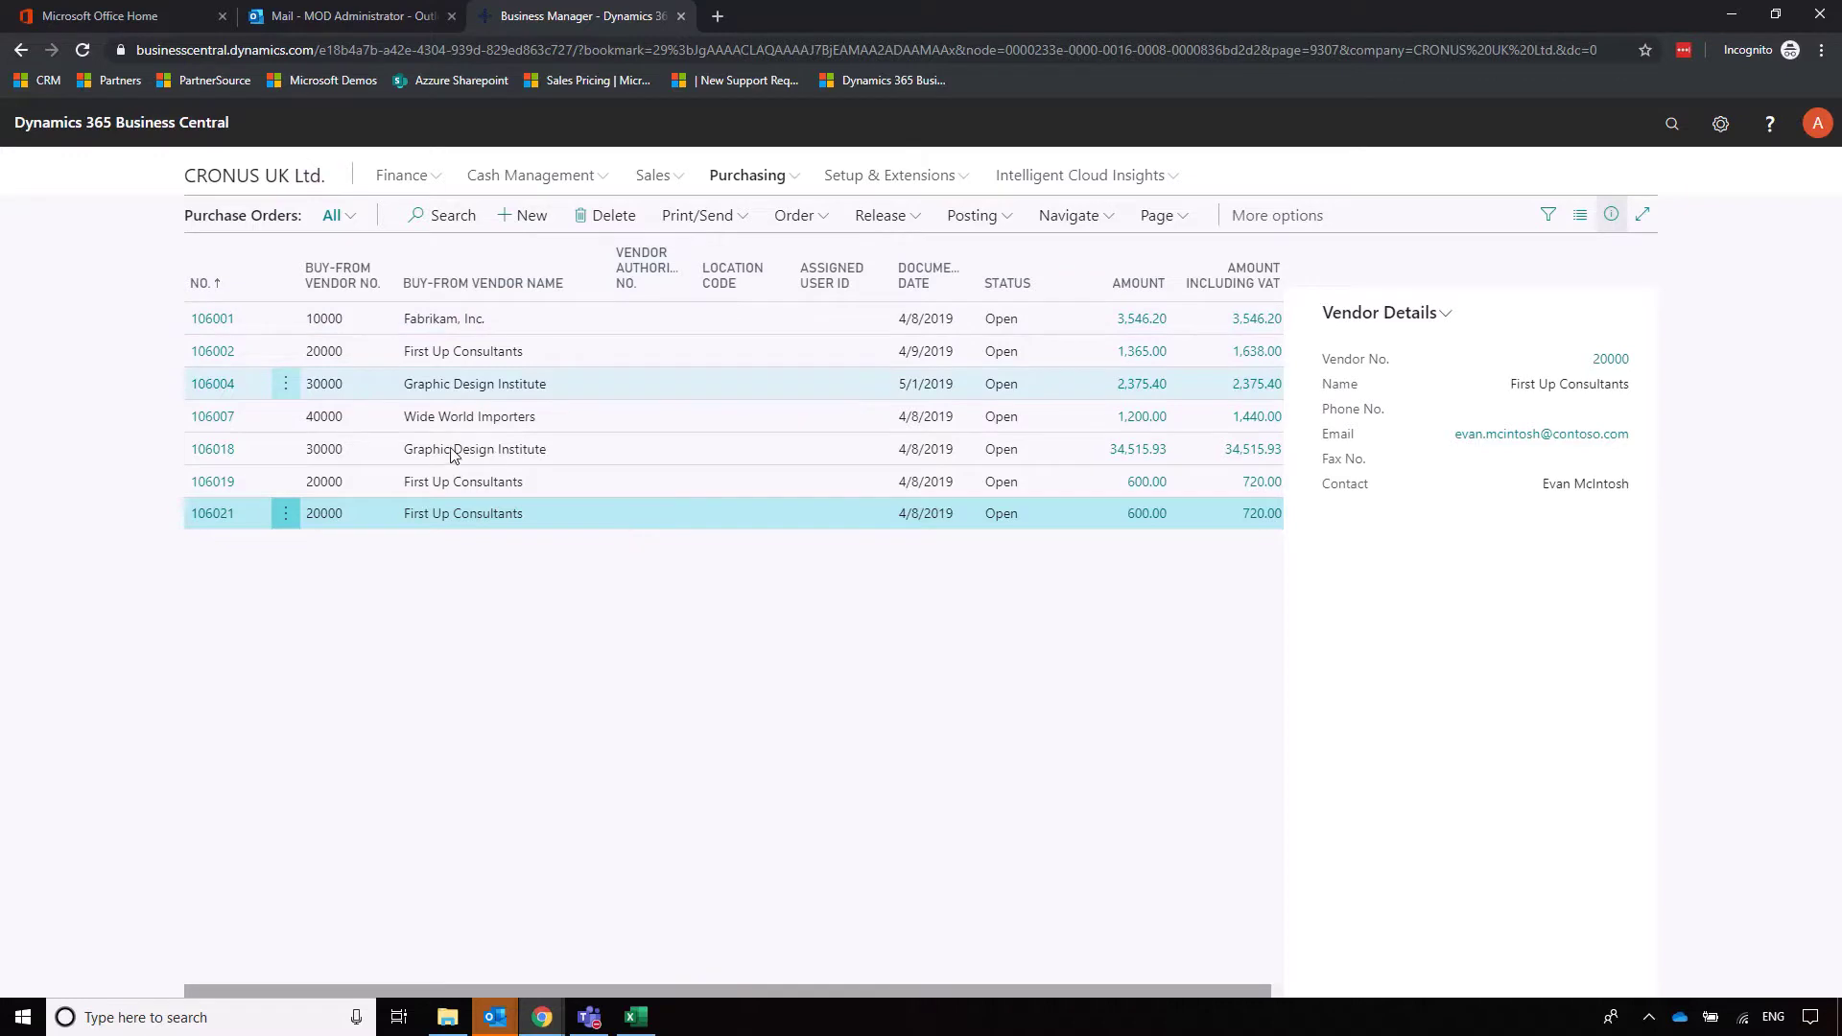
Step: Return to the home page and check the inventory of LONDON Swivel Chair, blue in the Items list
key(Escape)
click(385, 212)
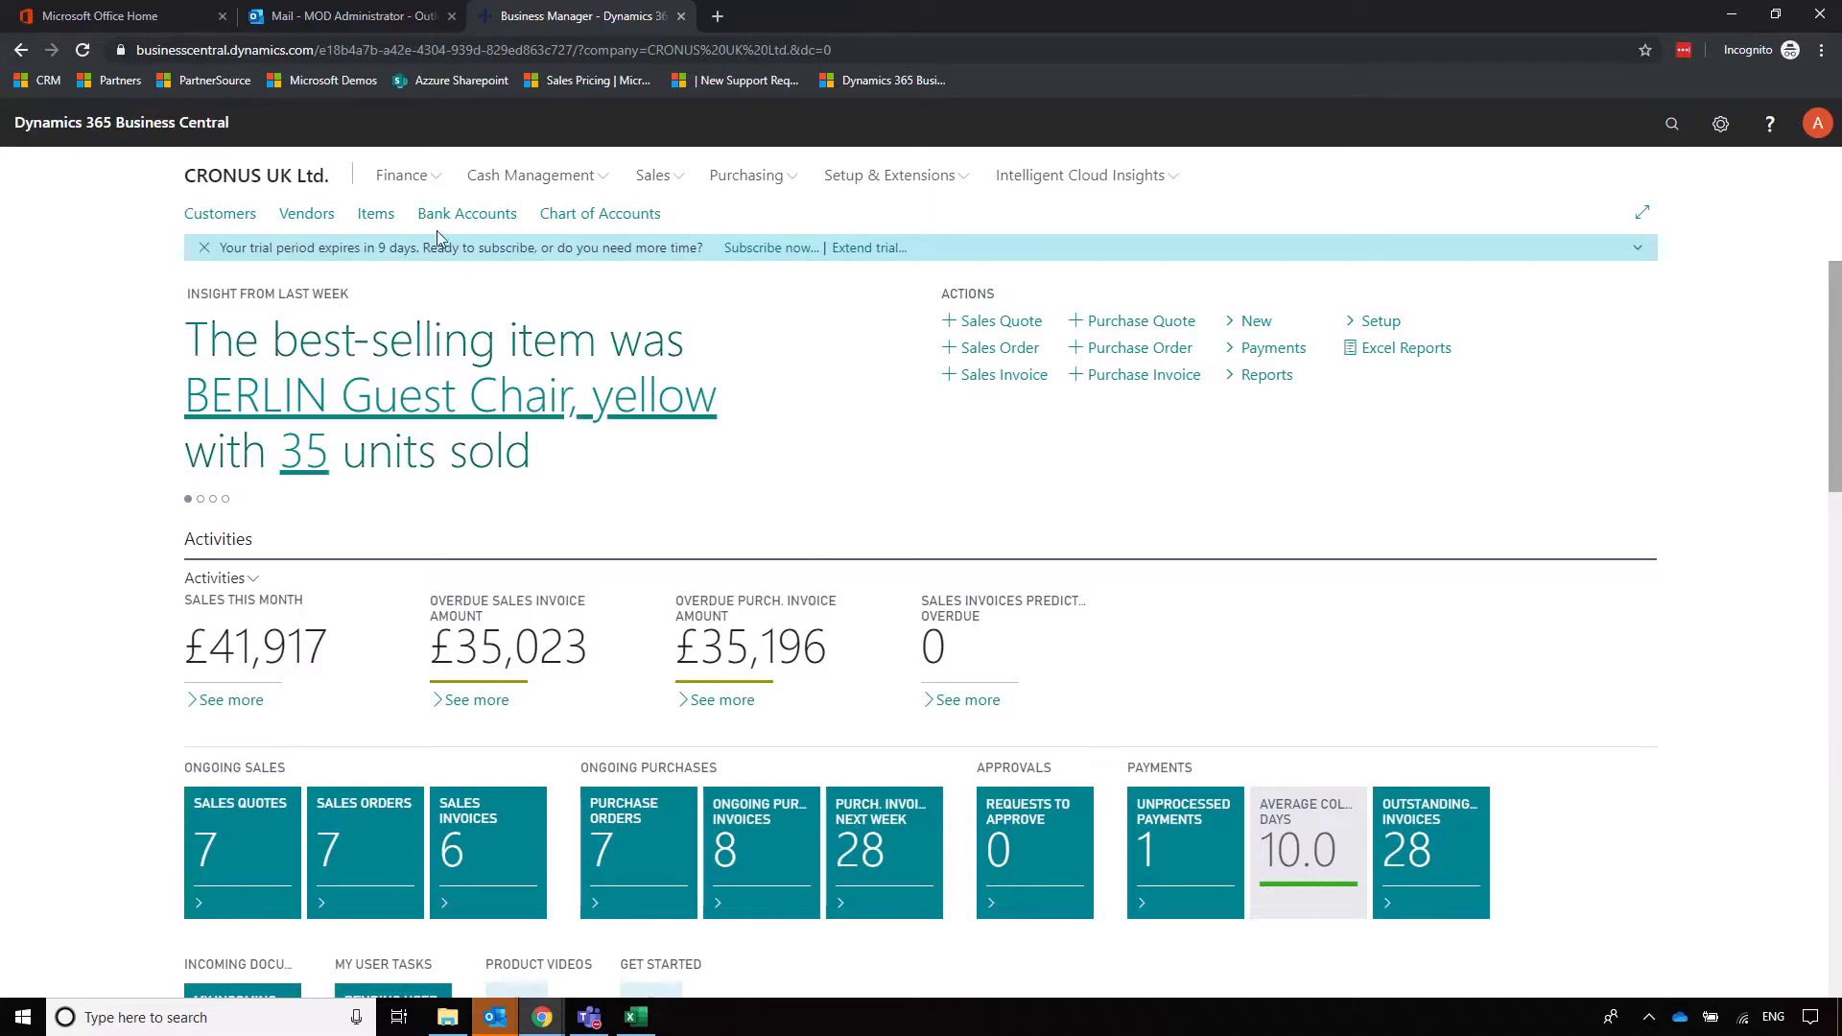
click(378, 216)
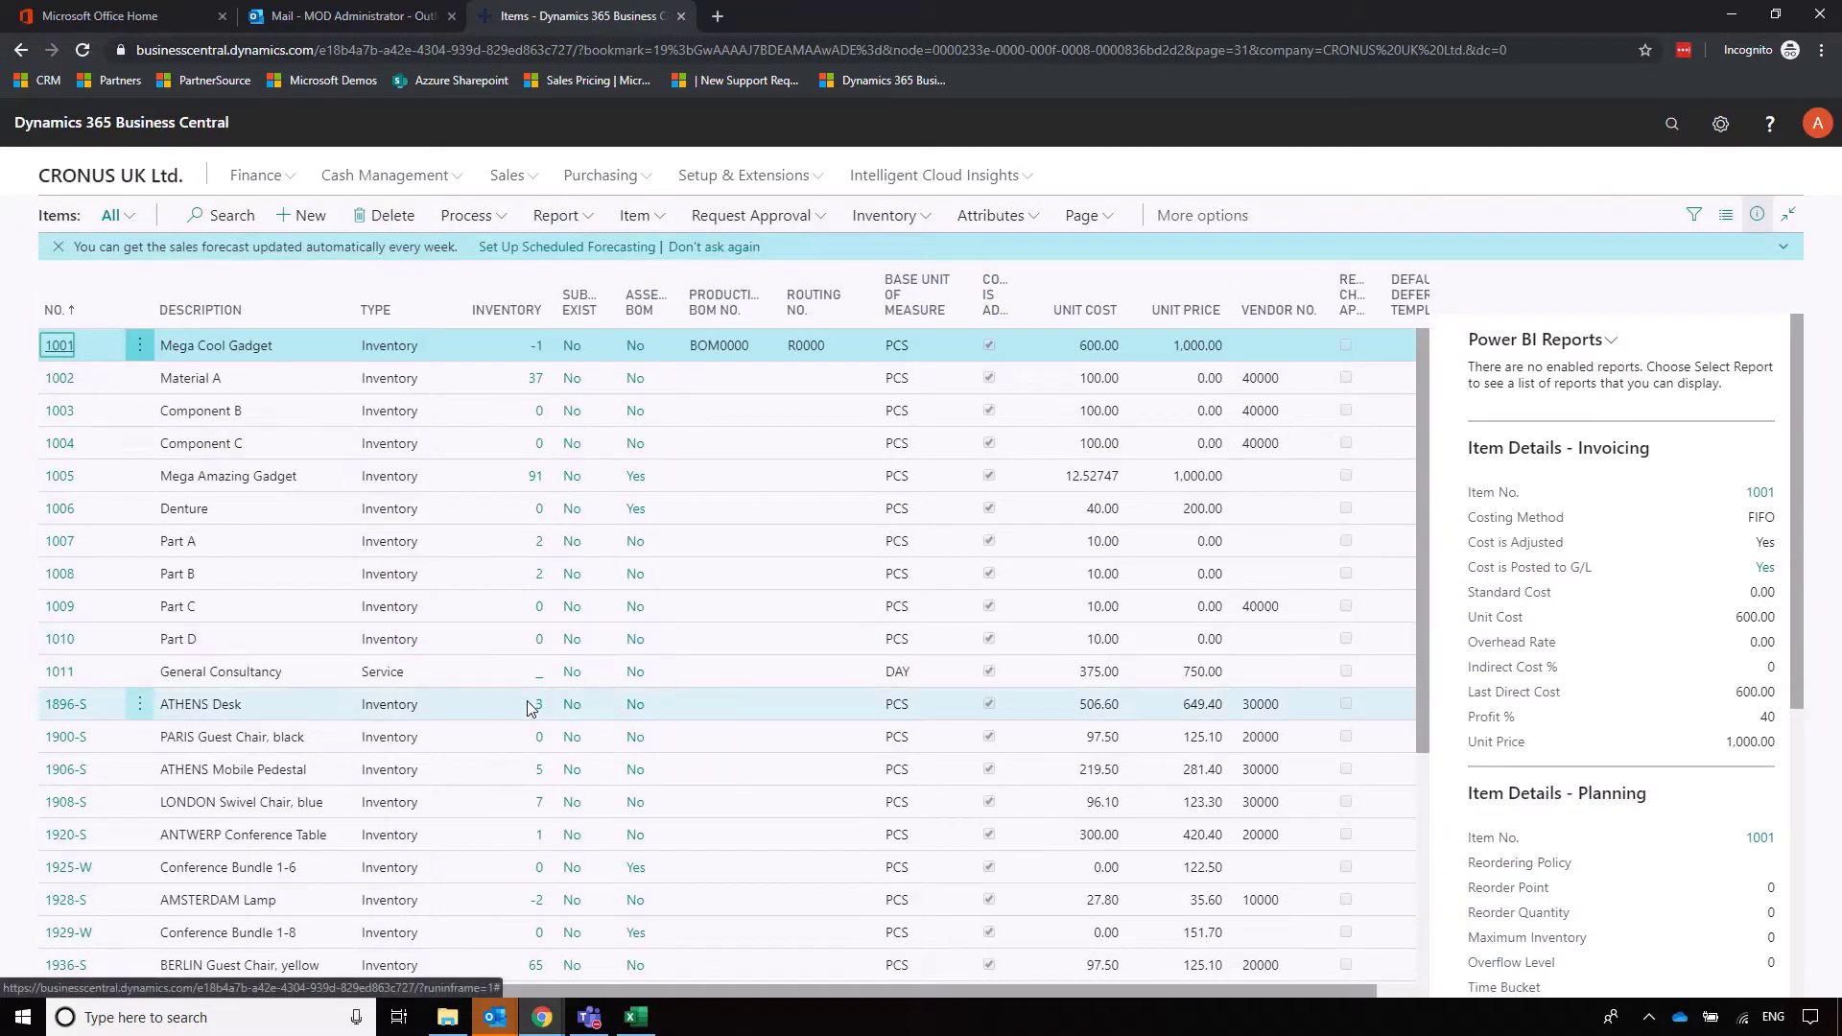
click(480, 803)
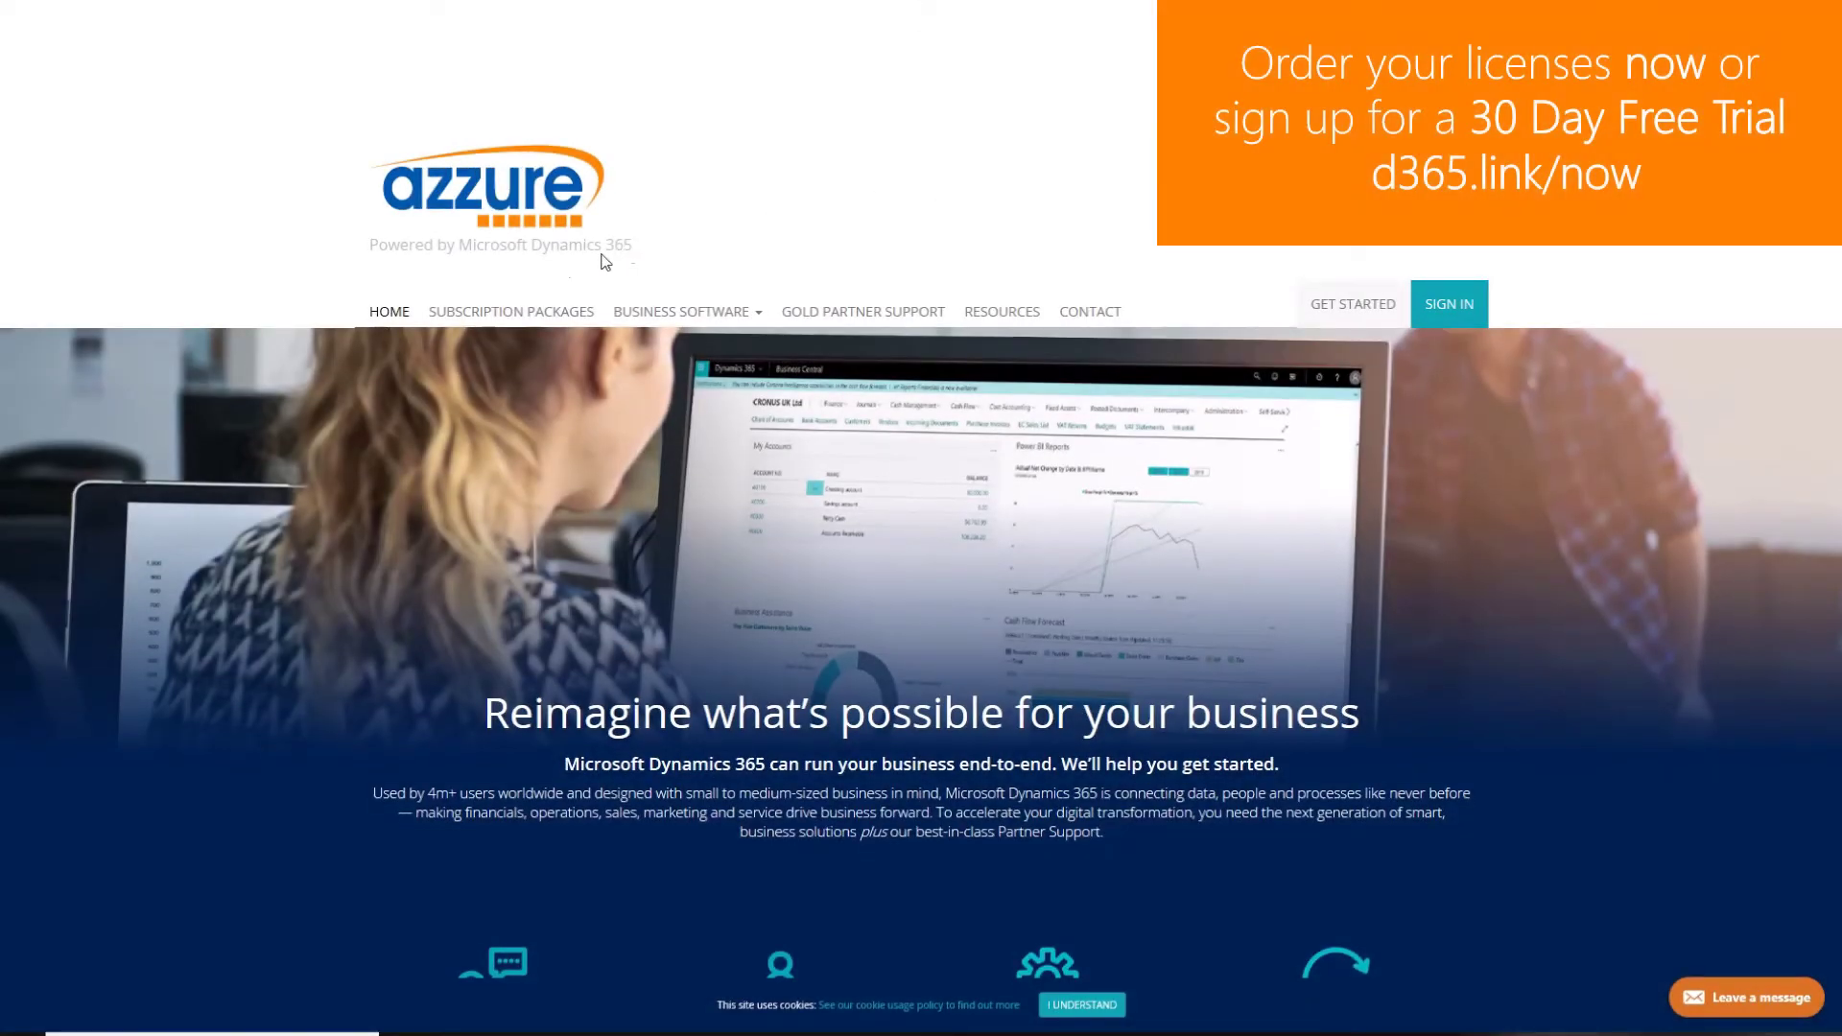
Step: On the Azzure website, view the Microsoft Dynamics 365 Business Central [Premium] subscription package
click(551, 312)
scroll(1600, 529, down, 4)
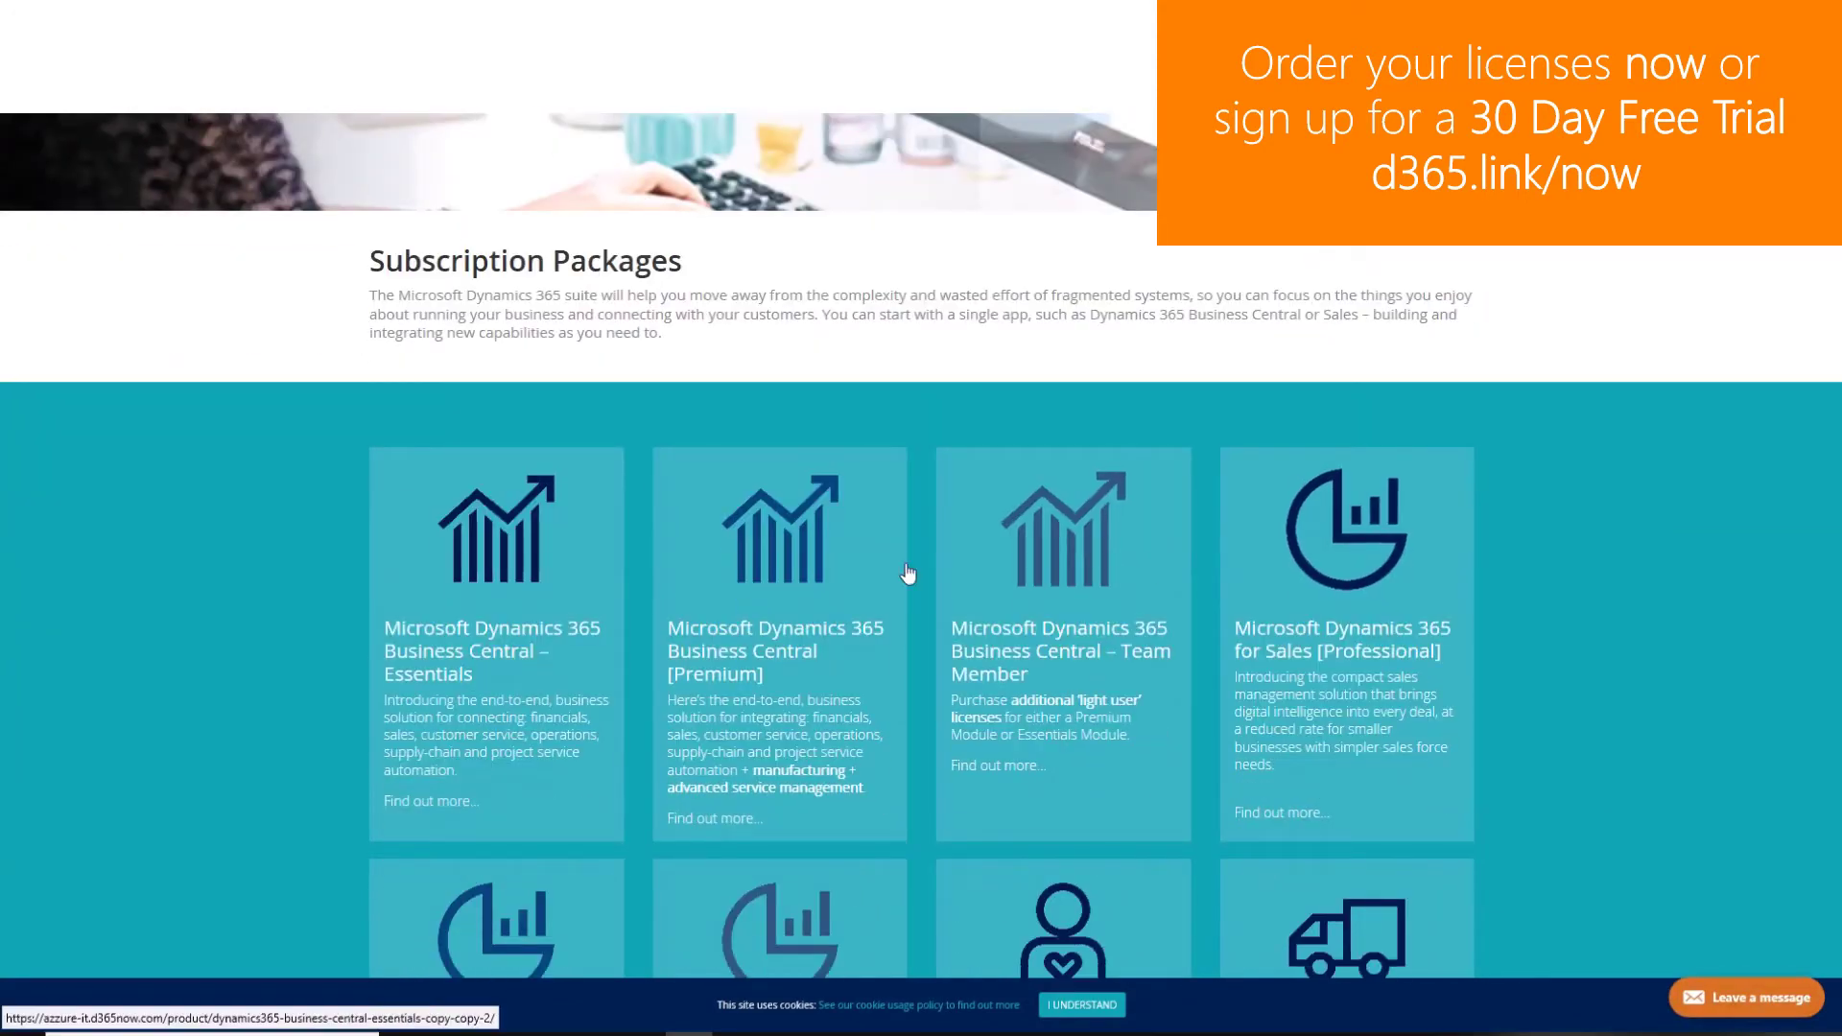
click(809, 572)
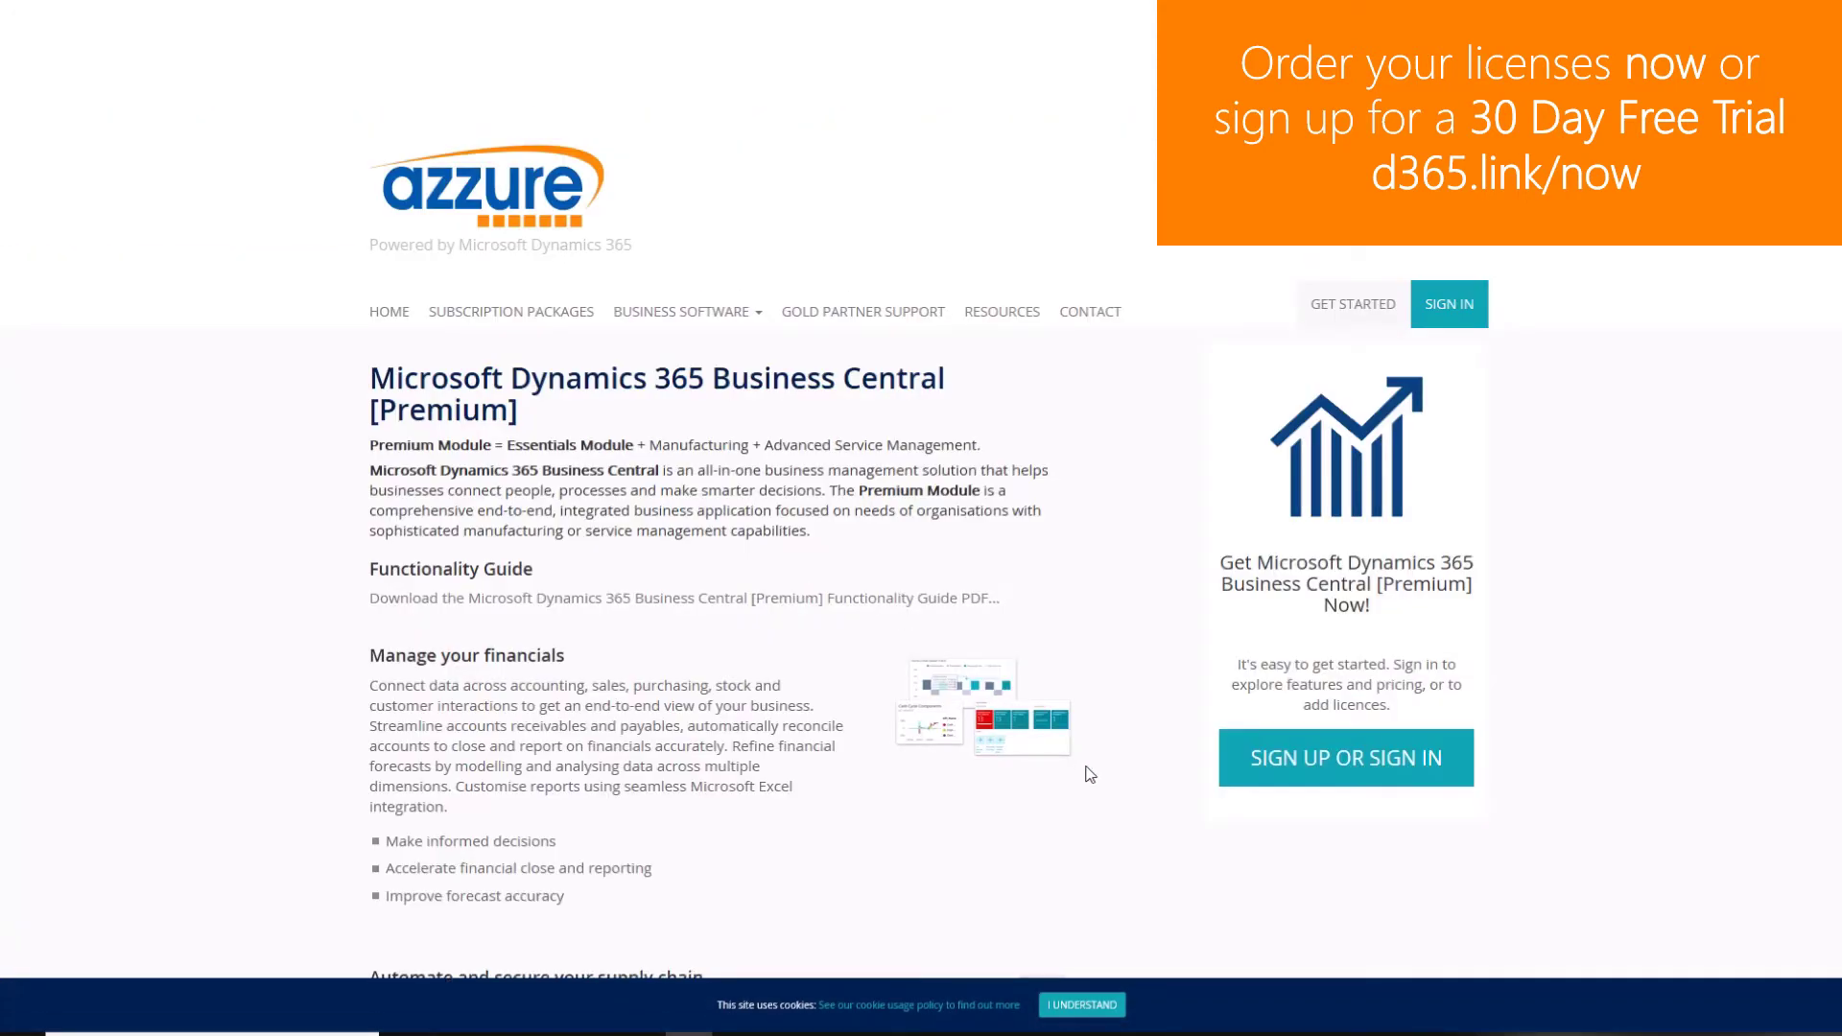
scroll(1154, 831, down, 2)
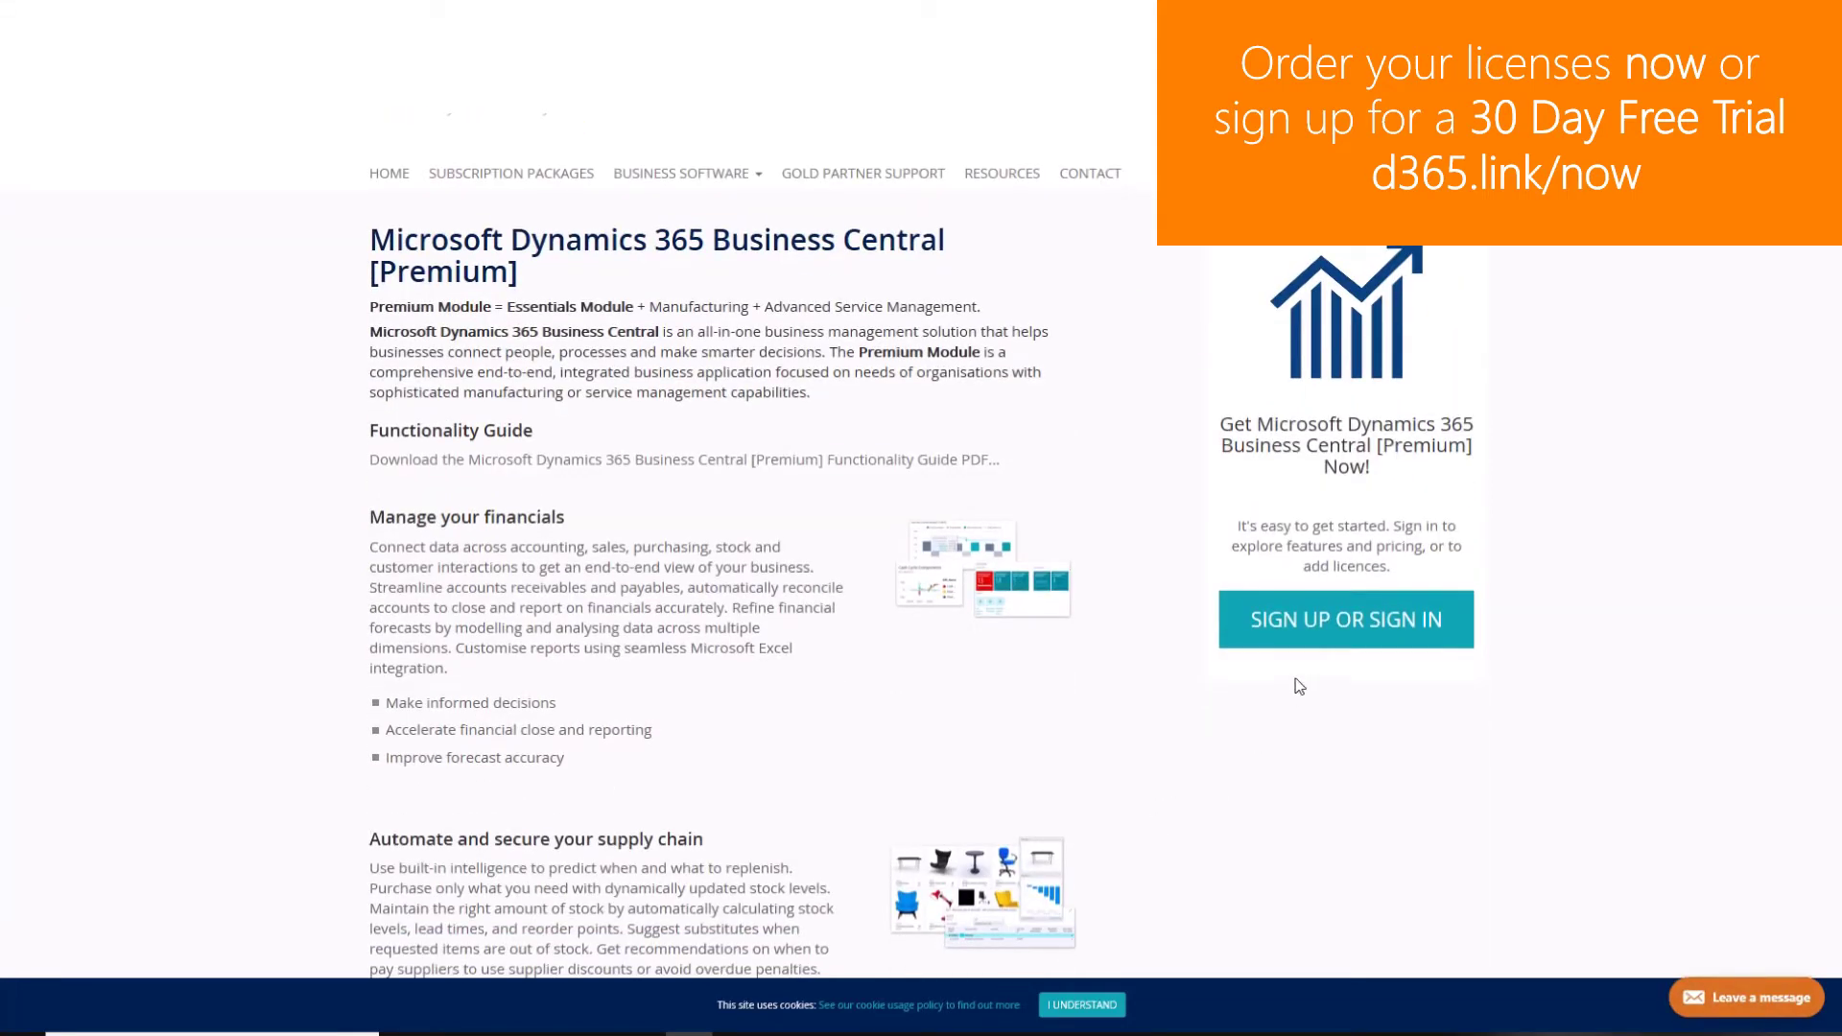
Step: Open the package's sign-up page and review the Getting Started account options
click(1324, 644)
scroll(1418, 781, down, 2)
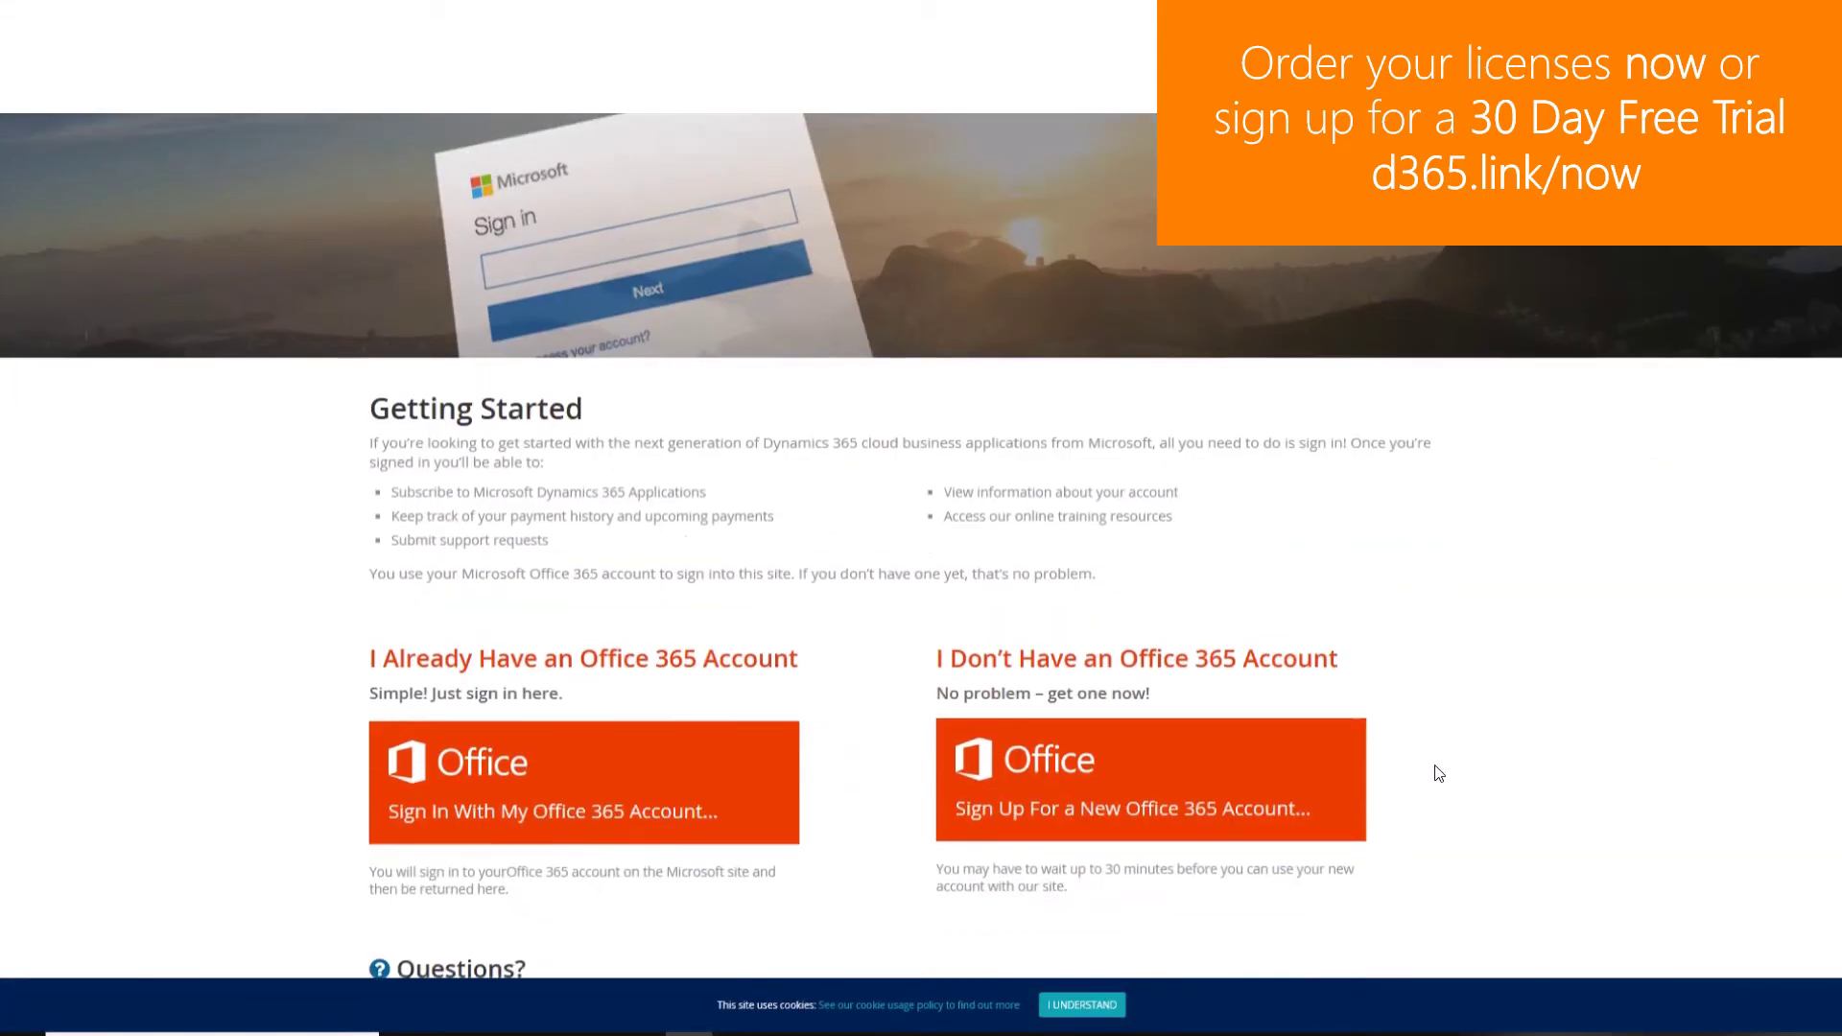
scroll(1439, 773, down, 2)
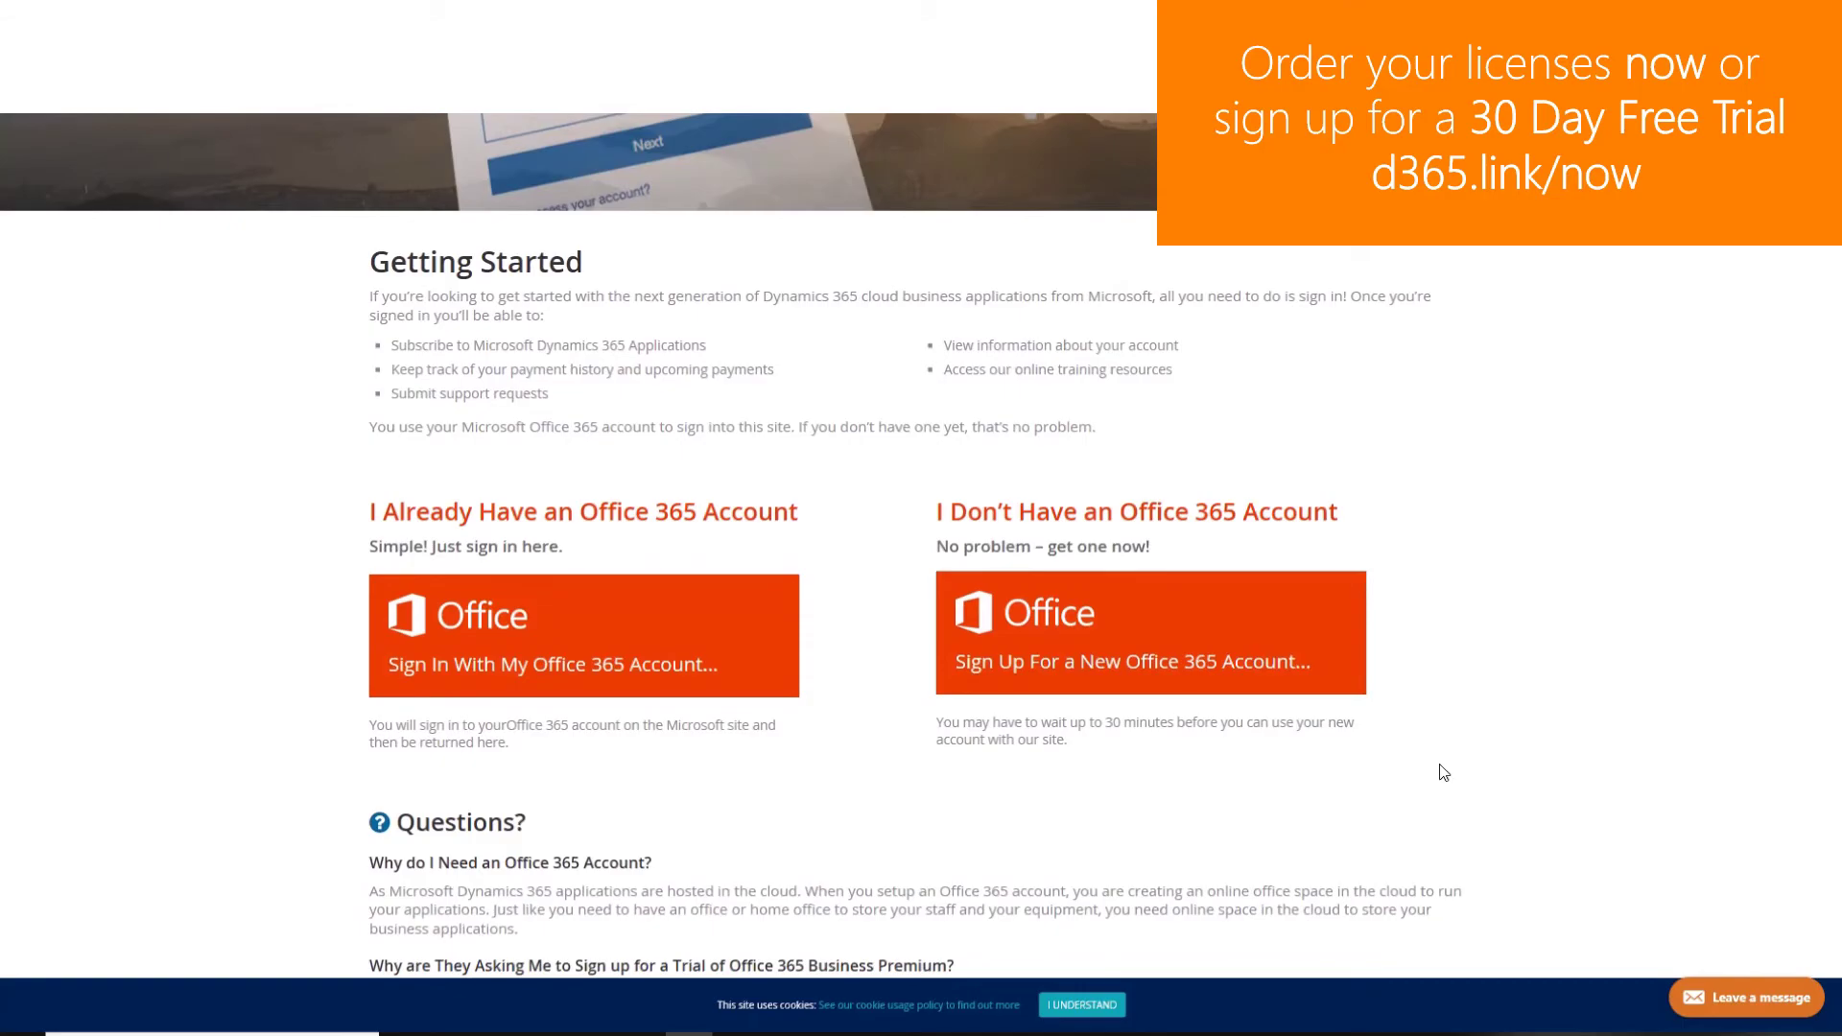